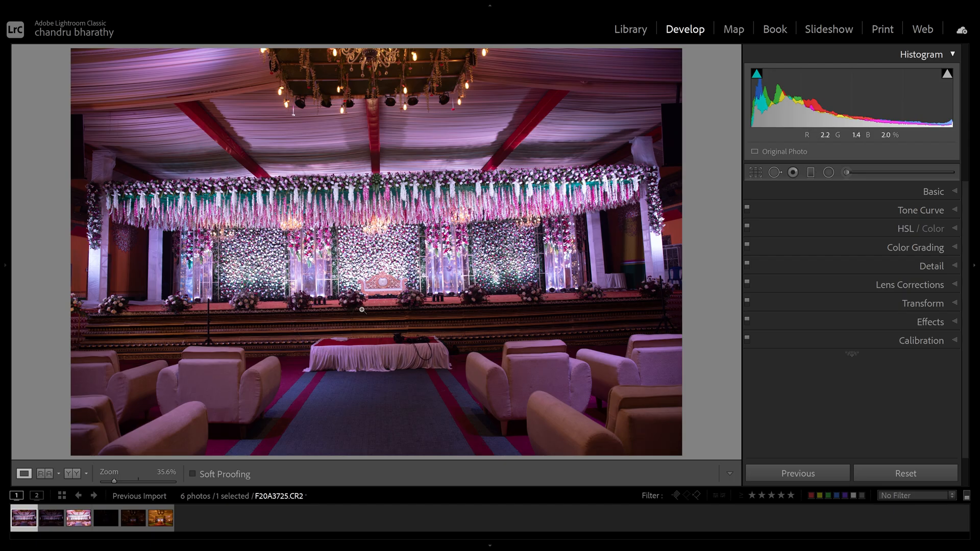
Compare the three bracketed stage photos F20A3725, F20A3726 and F20A3727 along with their histograms
key("Right")
key("Right")
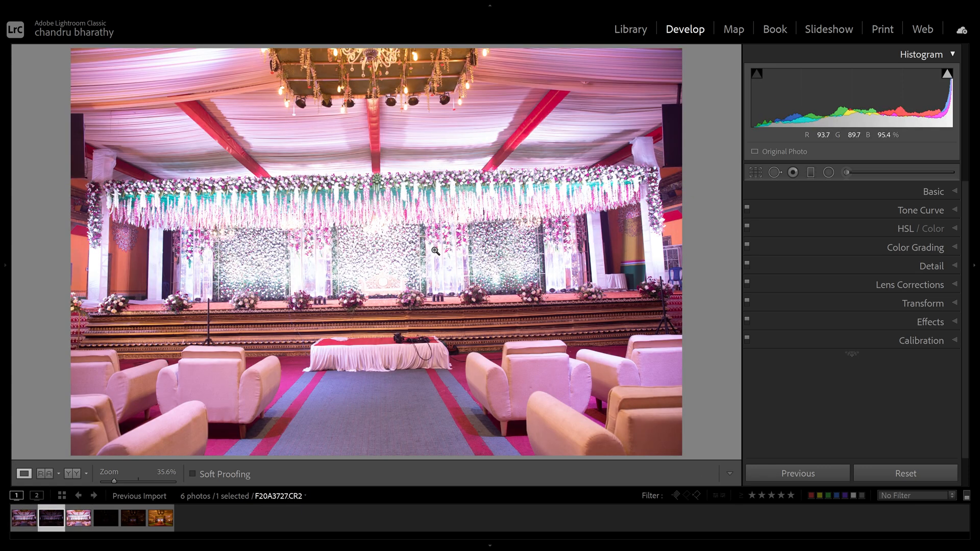
key("Left")
key("Left")
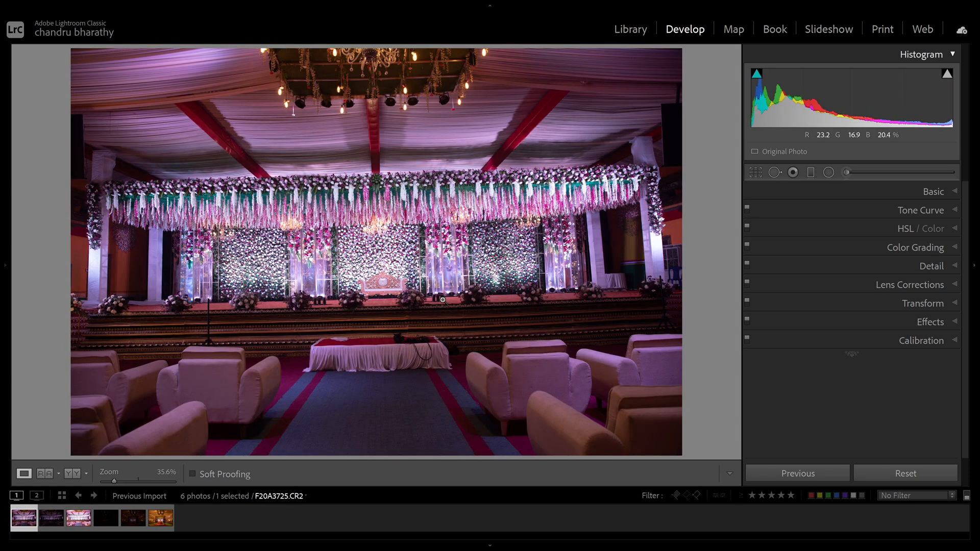
key("Right")
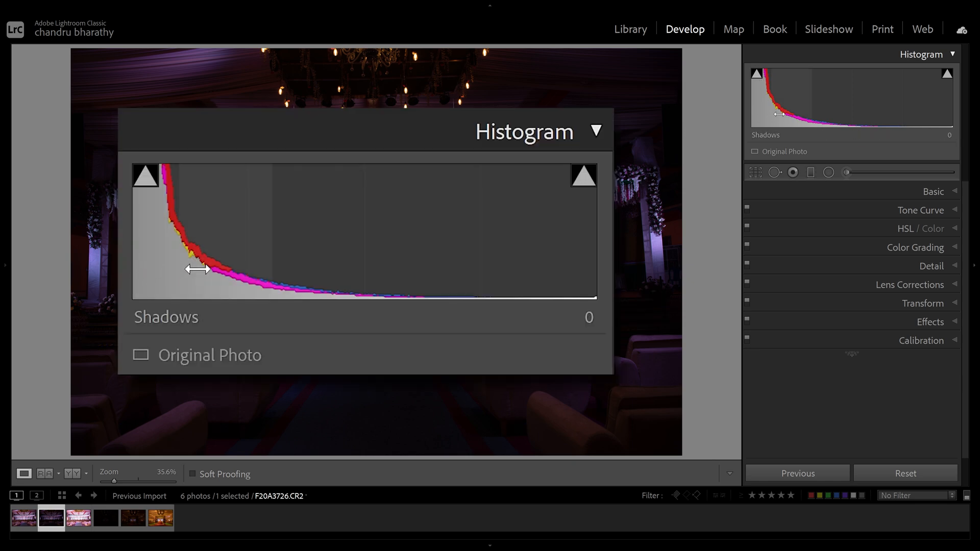
key("Right")
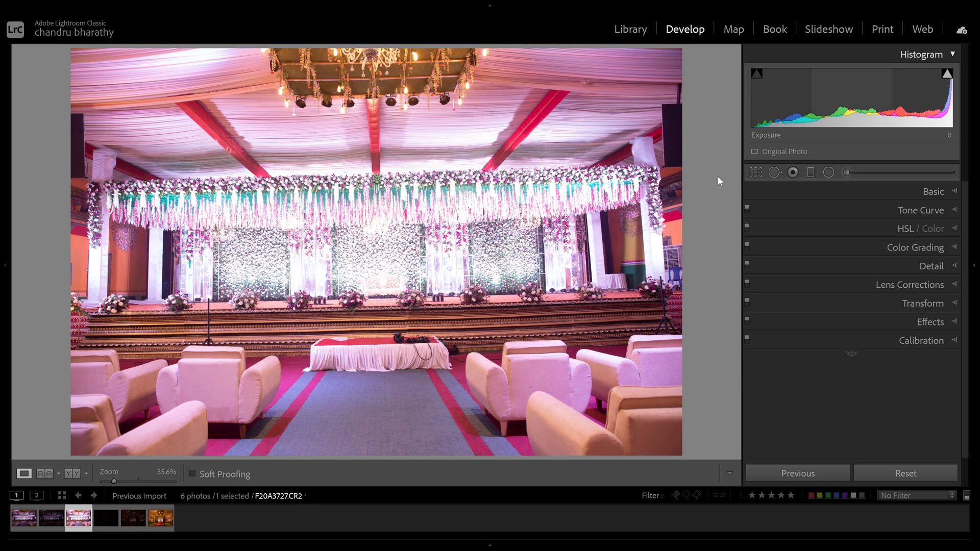
key("Left")
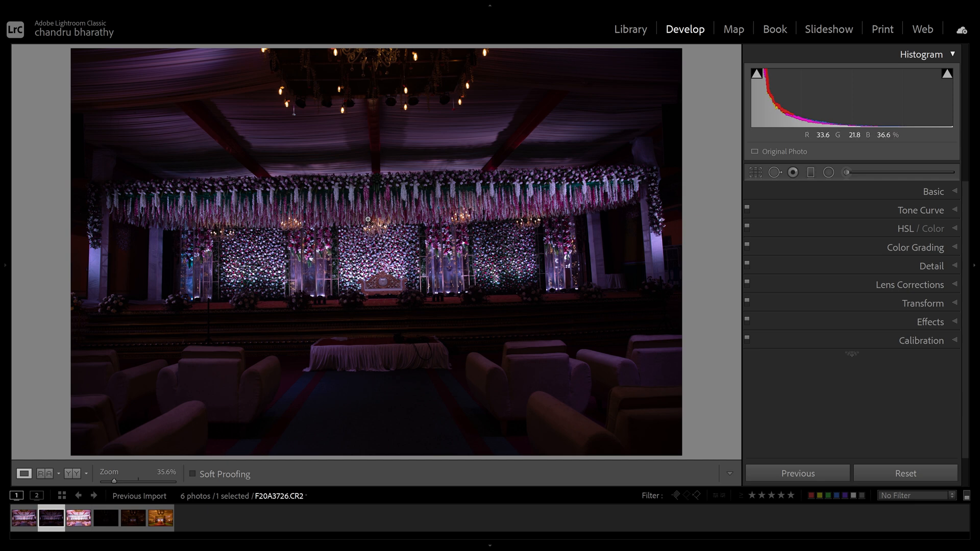
Examine highlight and shadow detail in the underexposed photo F20A3726 at 100%, from the ceiling lights to the stage and seating
left_click(378, 150)
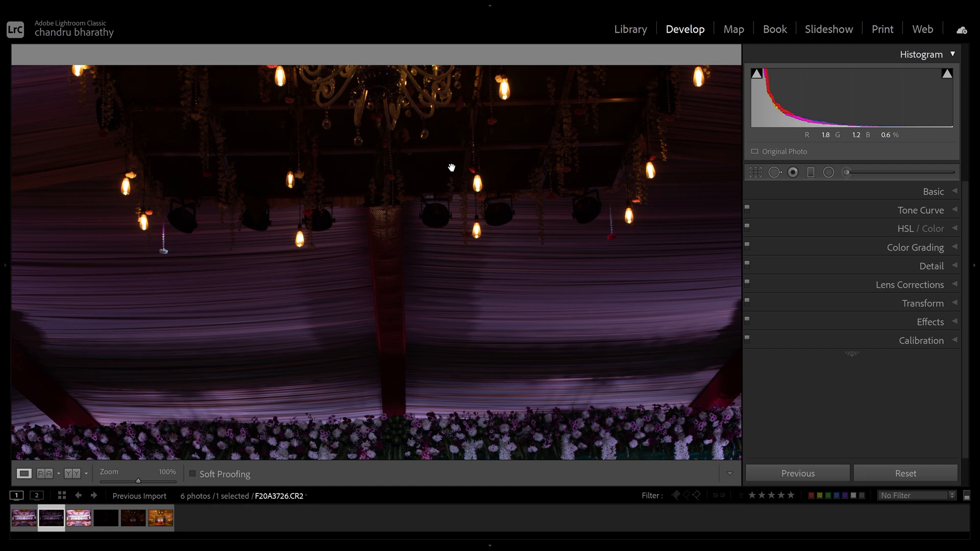
left_click(452, 167)
left_click(403, 88)
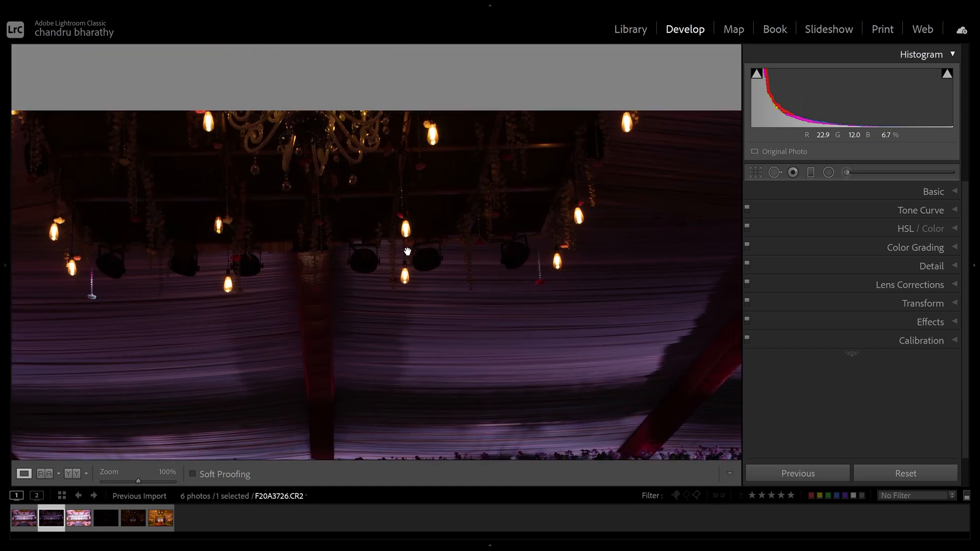
left_click_drag(439, 327, 468, 180)
mouse_move(459, 267)
left_mouse_down()
mouse_move(470, 146)
mouse_move(450, 261)
left_mouse_up()
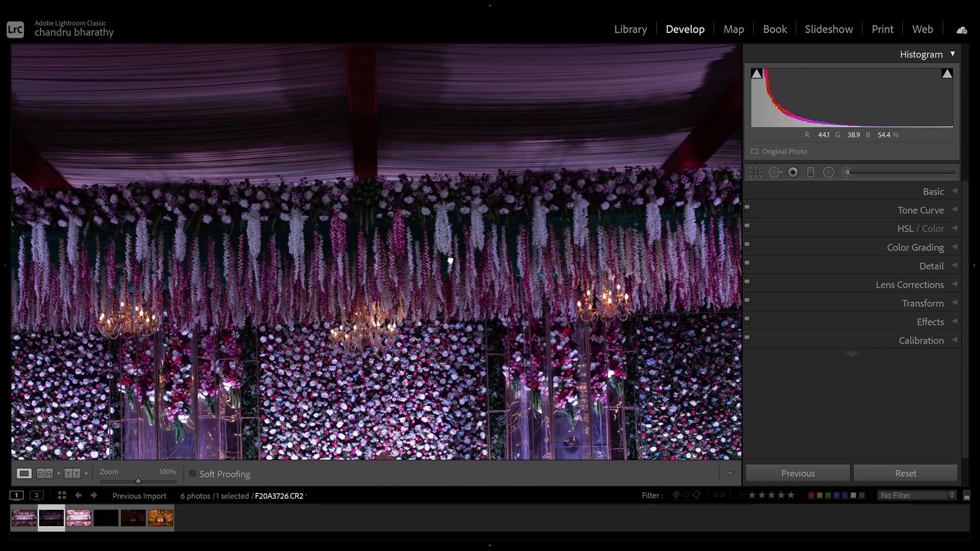
left_click_drag(378, 393, 452, 263)
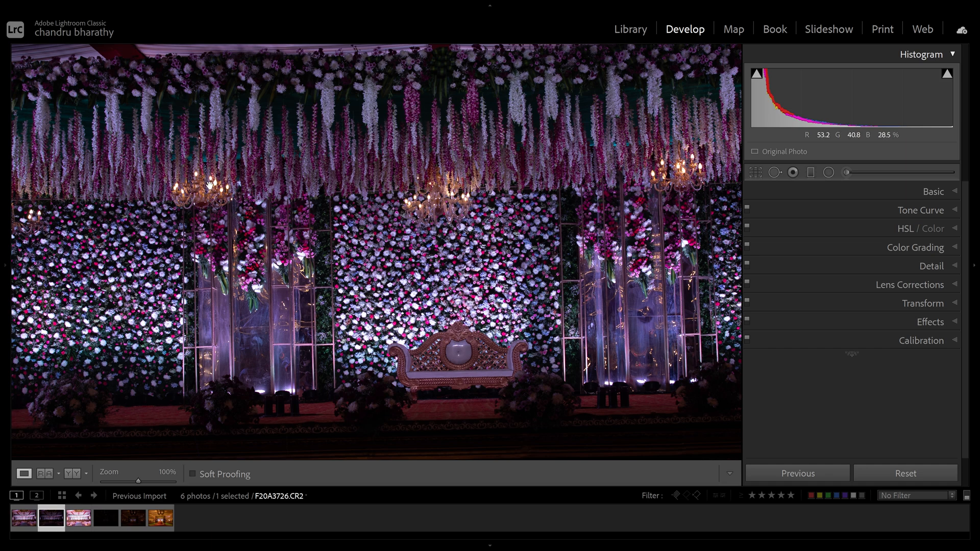
left_click_drag(464, 286, 607, 193)
left_click_drag(438, 275, 464, 282)
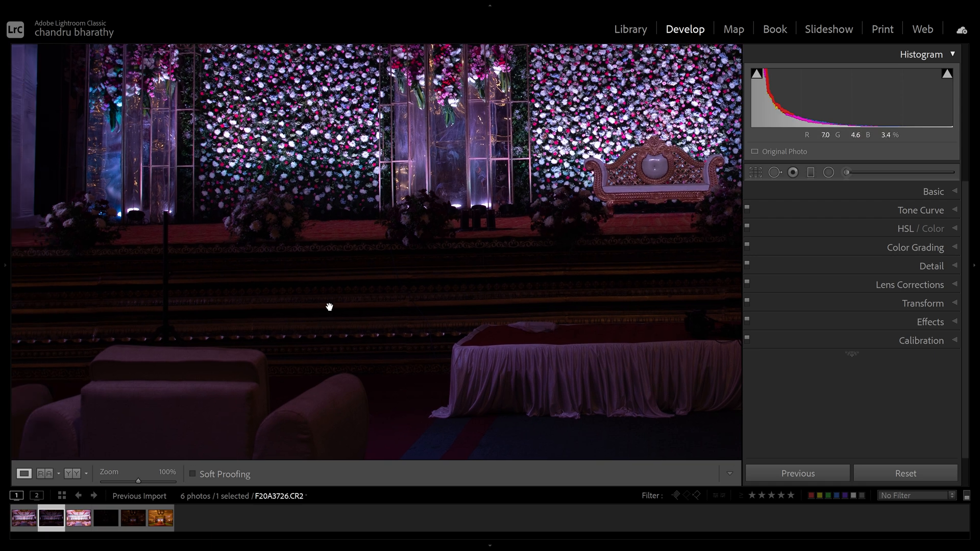
left_click_drag(321, 304, 347, 330)
left_click_drag(207, 317, 241, 323)
left_click_drag(42, 230, 144, 256)
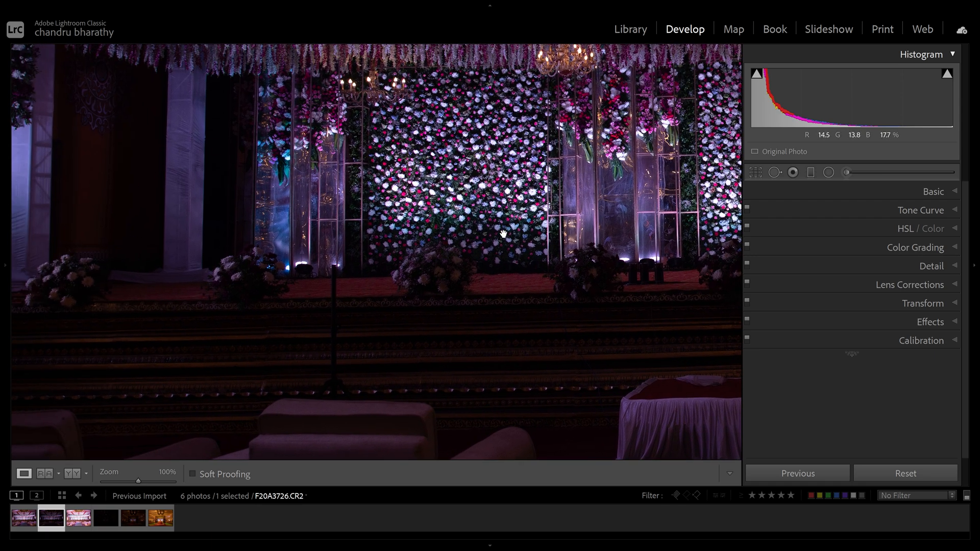
left_click_drag(502, 230, 275, 239)
left_click_drag(552, 158, 425, 206)
left_click(453, 210)
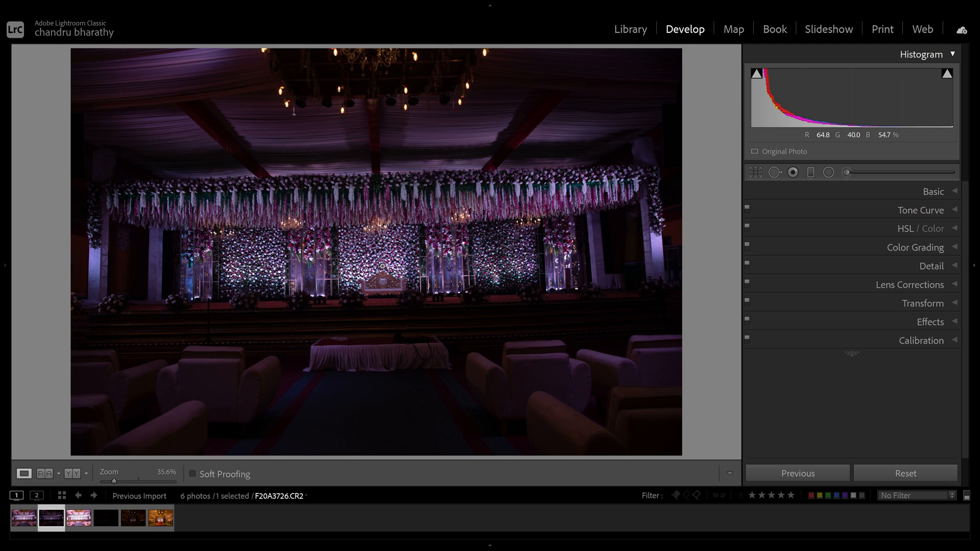
Examine the overexposed photo F20A3727 at 100%, checking the flower backdrop, stage and ceiling for blown highlights and shadow detail
key("Right")
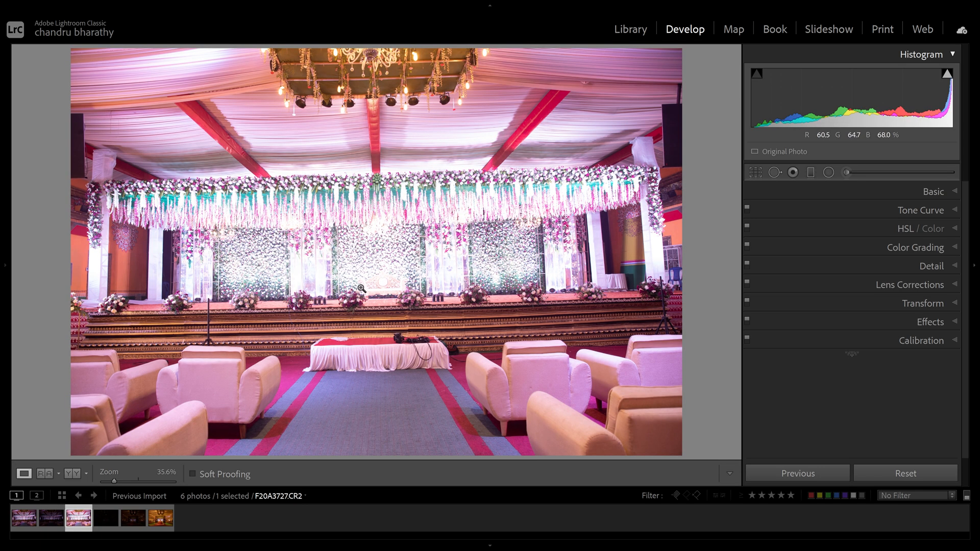
left_click_drag(286, 339, 266, 280)
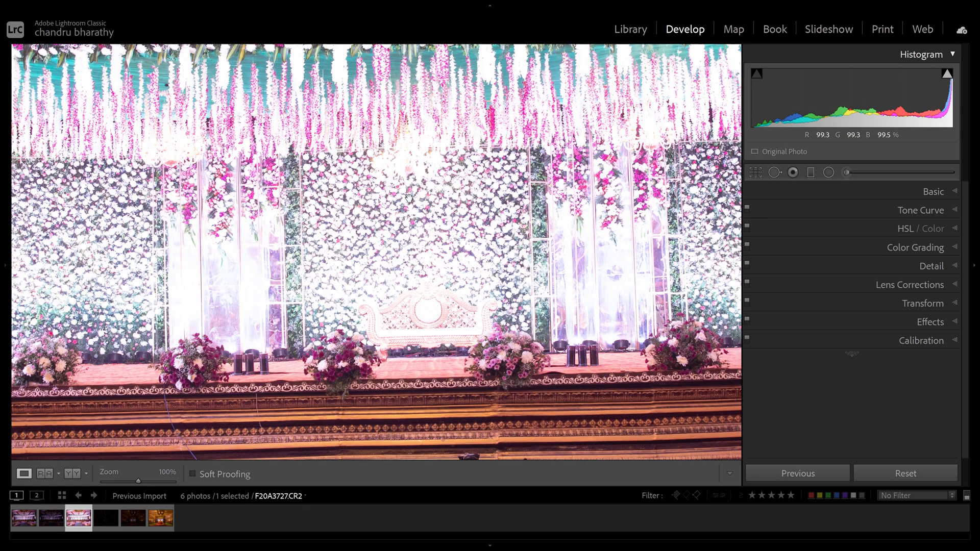
left_click_drag(449, 222, 394, 241)
scroll(385, 191, "up", 10)
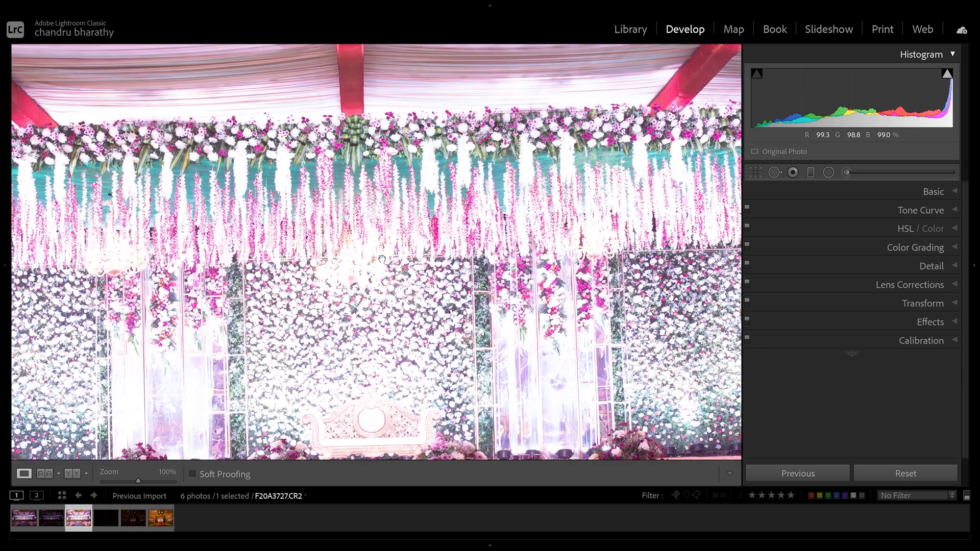
scroll(414, 160, "up", 5)
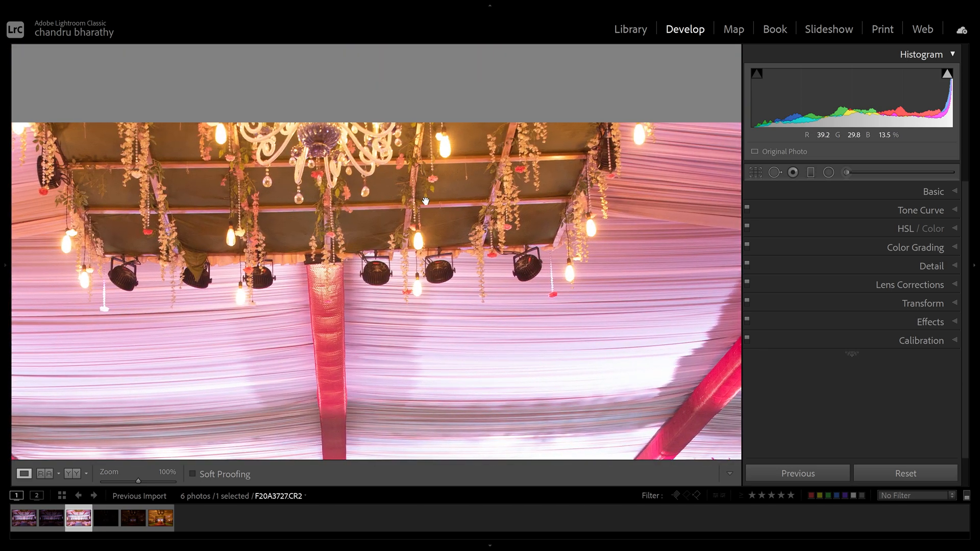
scroll(439, 230, "down", 8)
scroll(469, 148, "down", 6)
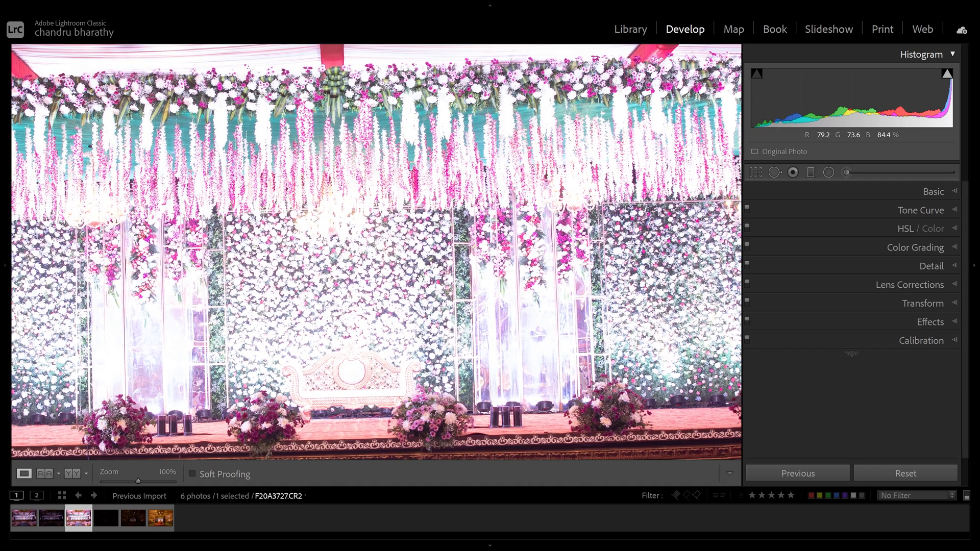
scroll(533, 182, "up", 8)
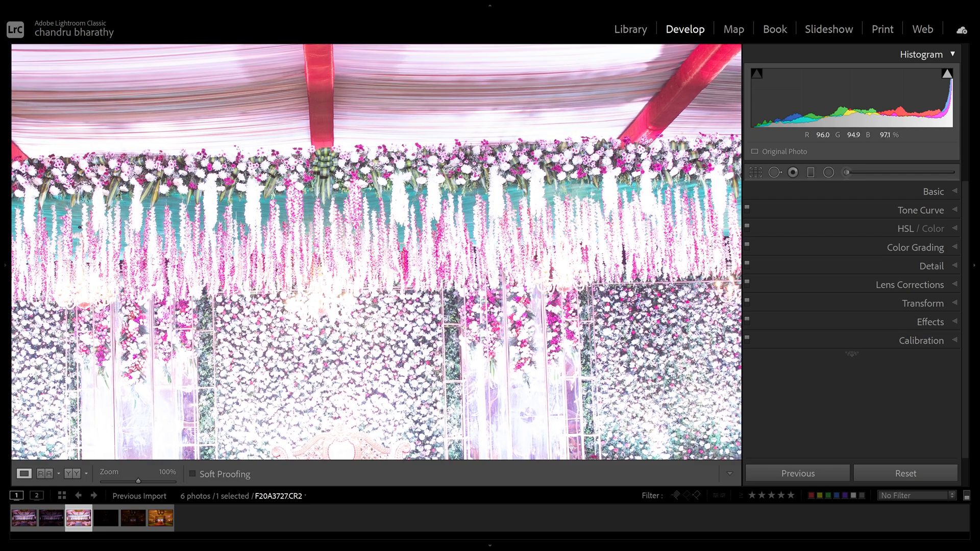
scroll(487, 180, "up", 3)
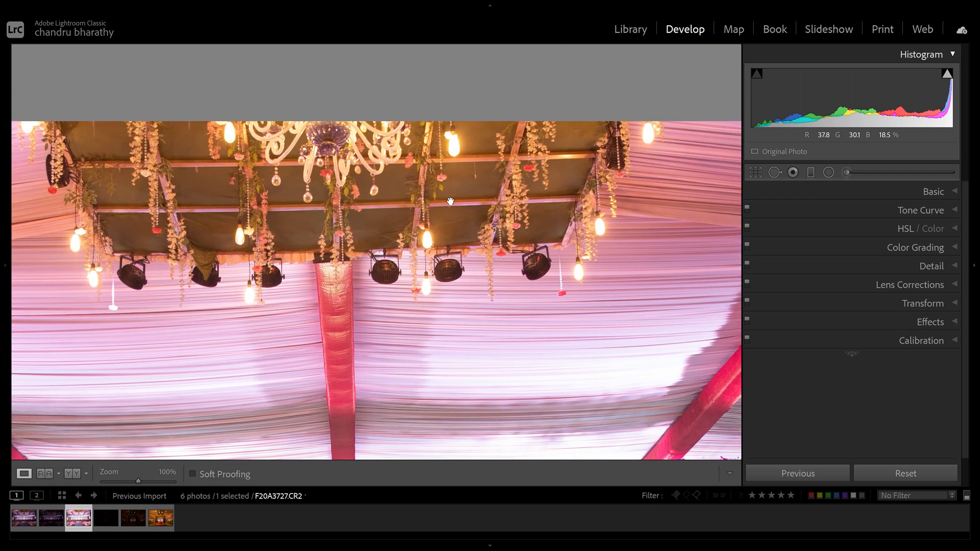
scroll(475, 269, "down", 3)
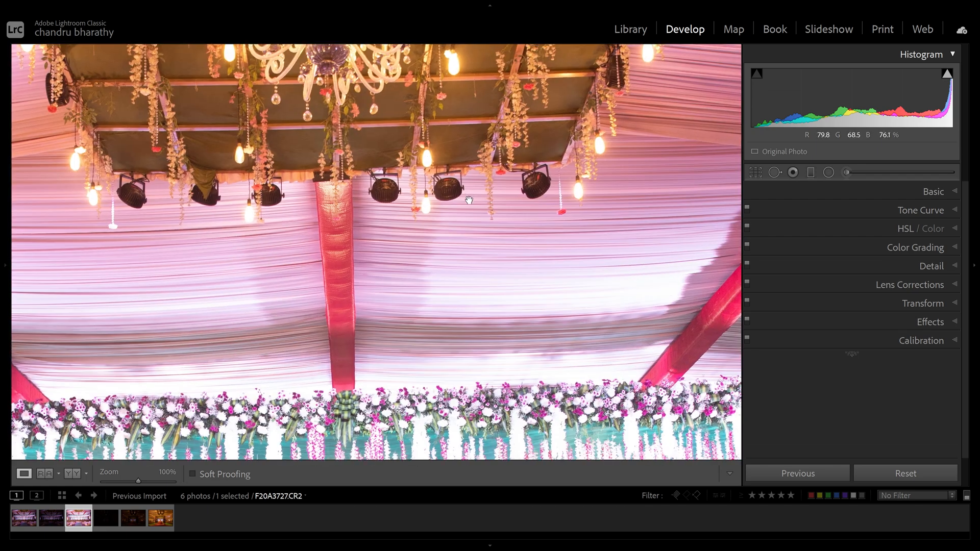
left_click(460, 243)
Select the three bracketed stage photos F20A3725 to F20A3727 and start an HDR photo merge
left_click(23, 521)
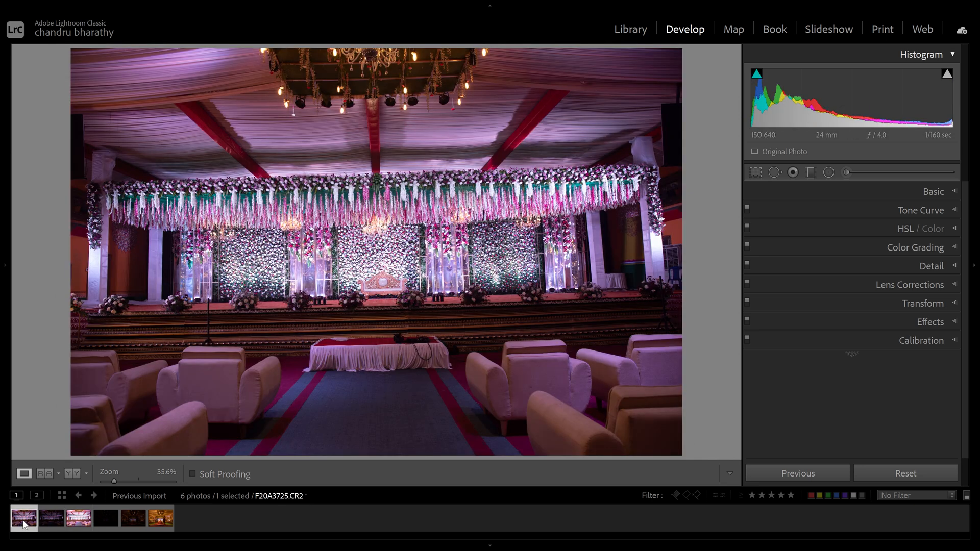
left_click(76, 521, "shift")
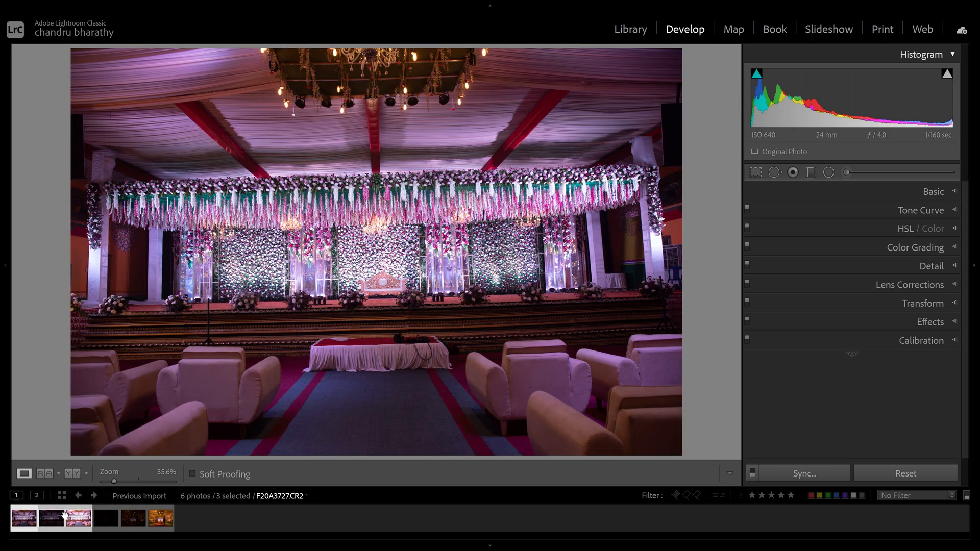
right_click(72, 521)
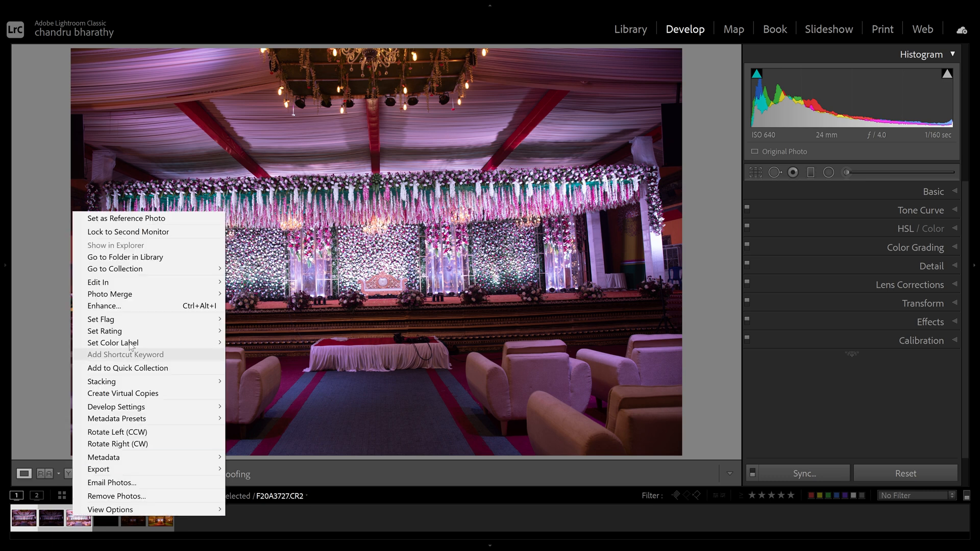
mouse_move(134, 295)
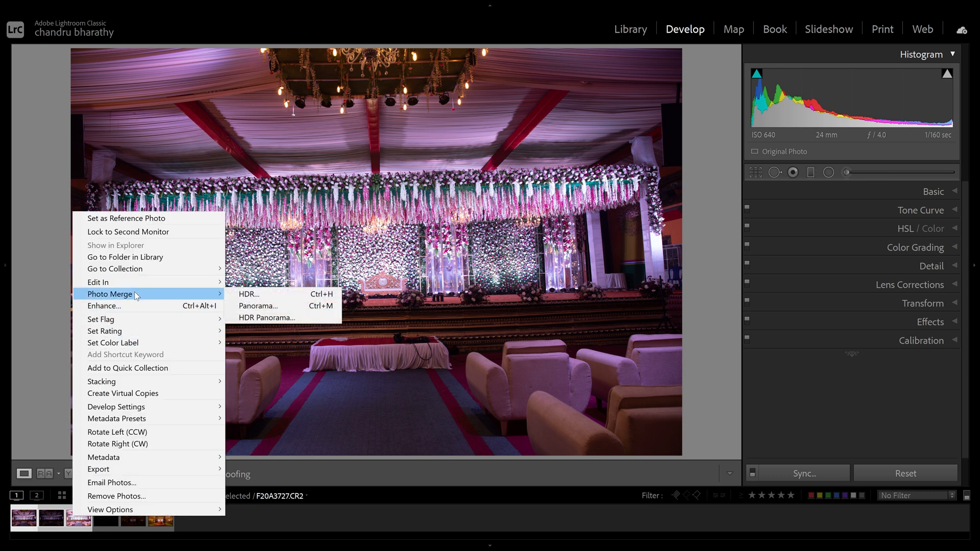
left_click(250, 295)
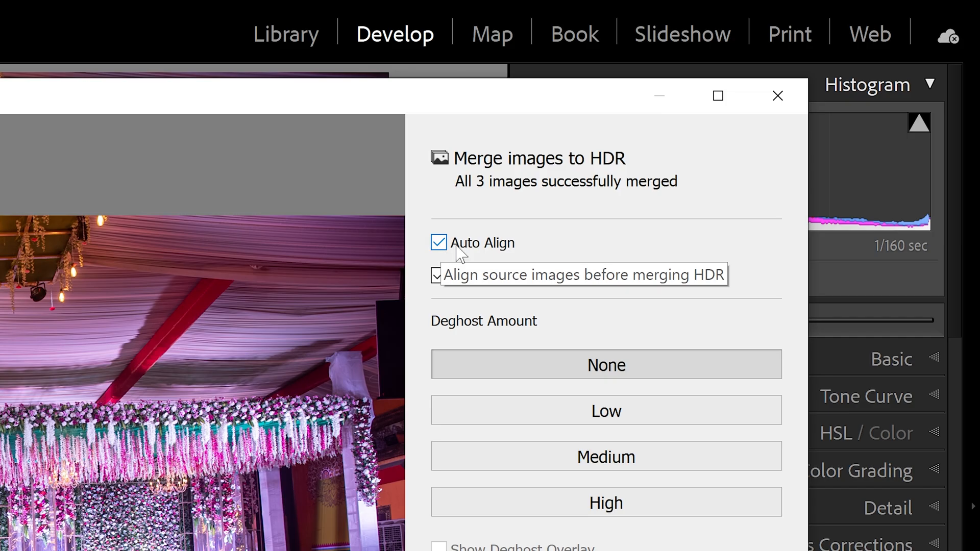
Compare the HDR merge preview with Auto Align off and on, leaving it enabled
left_click(440, 245)
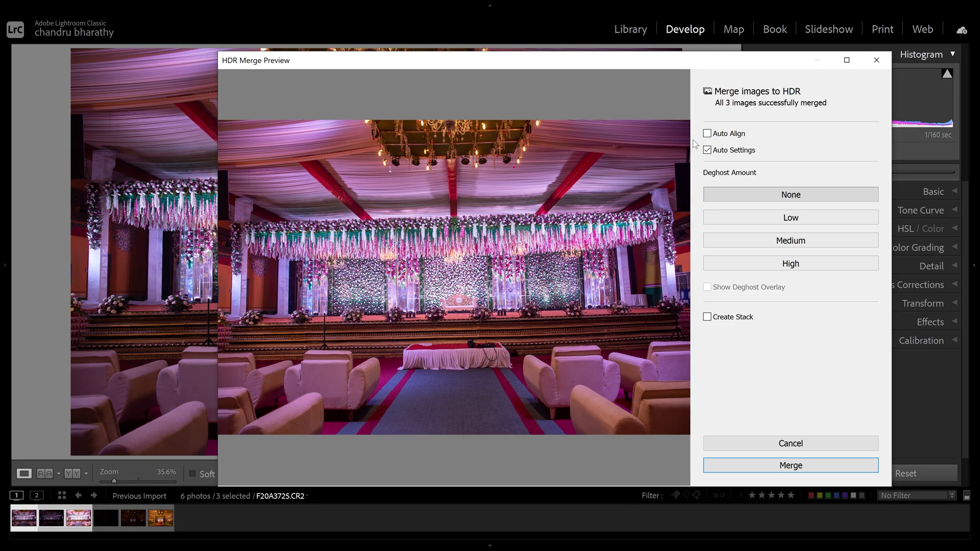
left_click(708, 135)
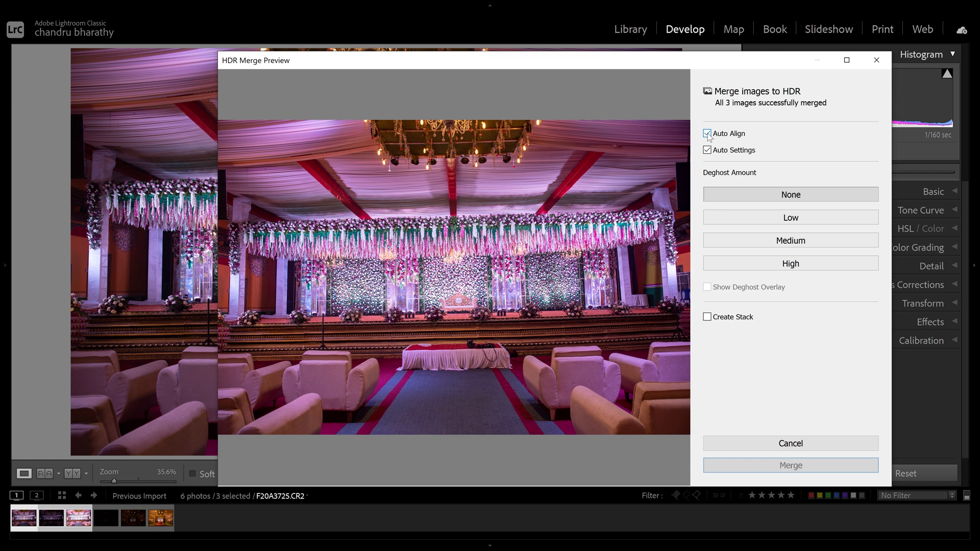
left_click(707, 134)
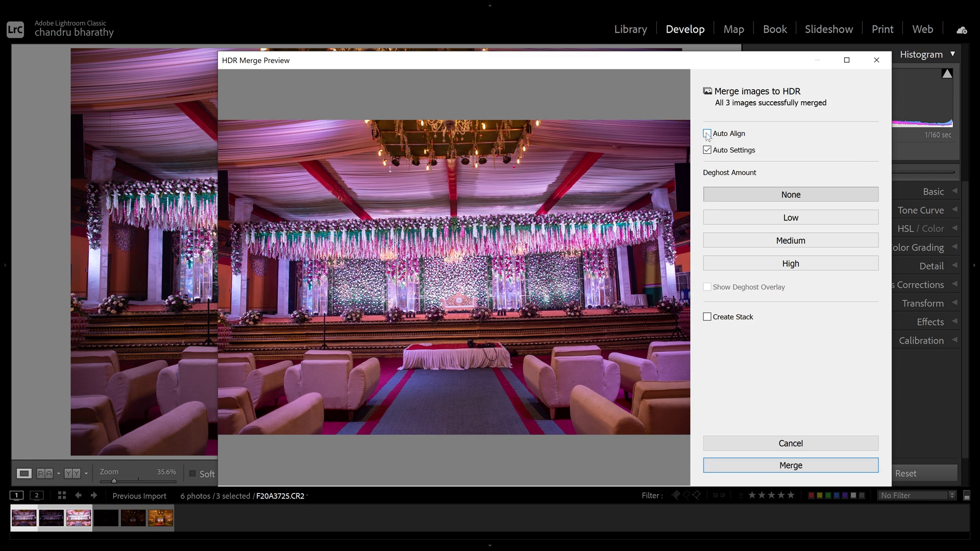
left_click(707, 134)
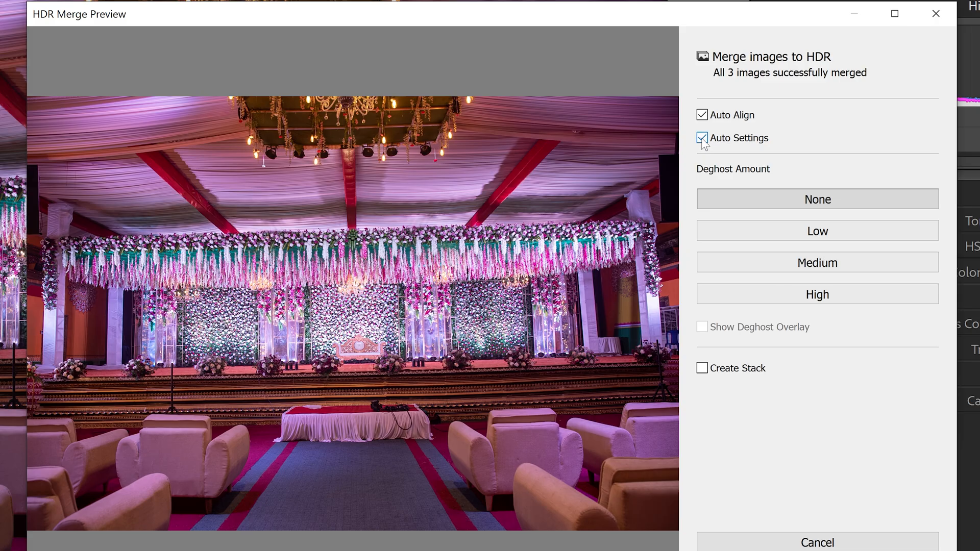
Compare the HDR merge preview with Auto Settings off and on, leaving it enabled
left_click(708, 150)
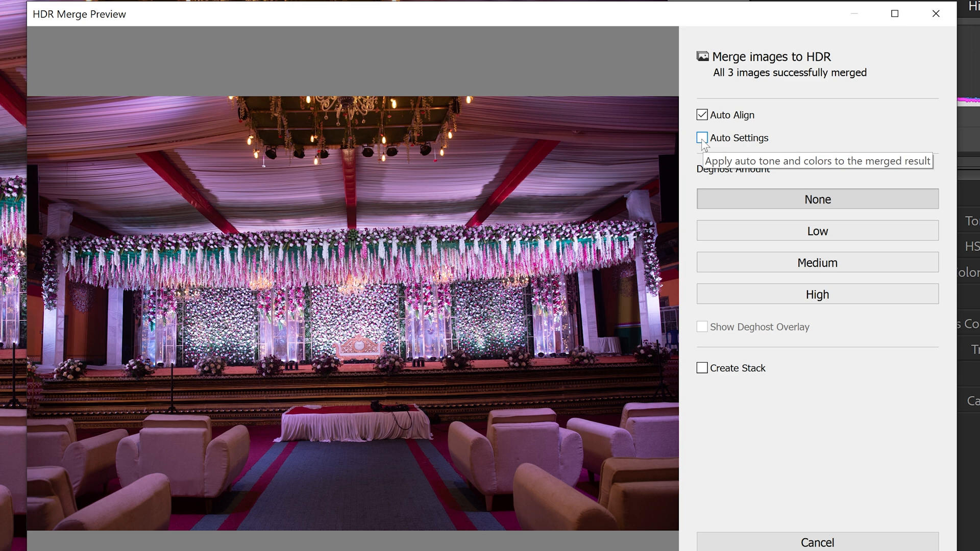
left_click(703, 140)
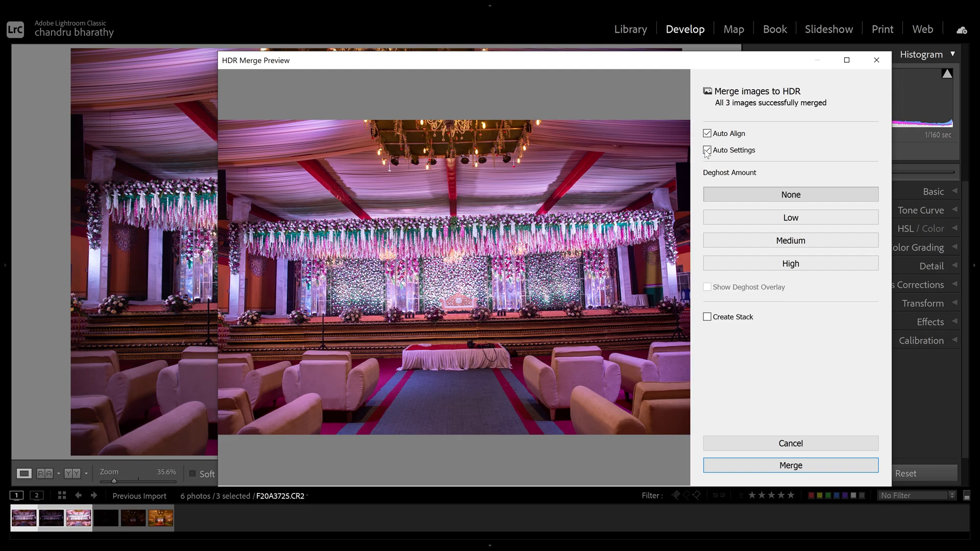
left_click(708, 150)
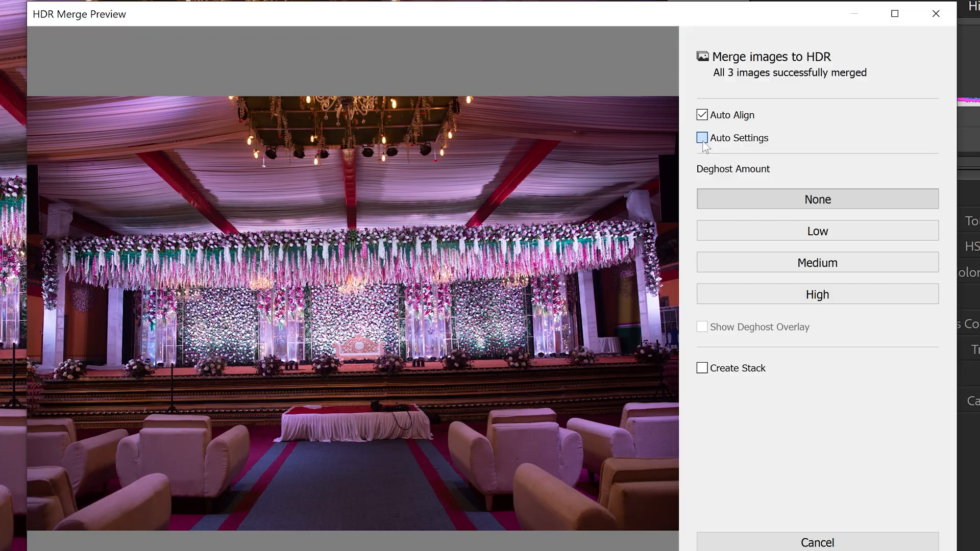
left_click(707, 150)
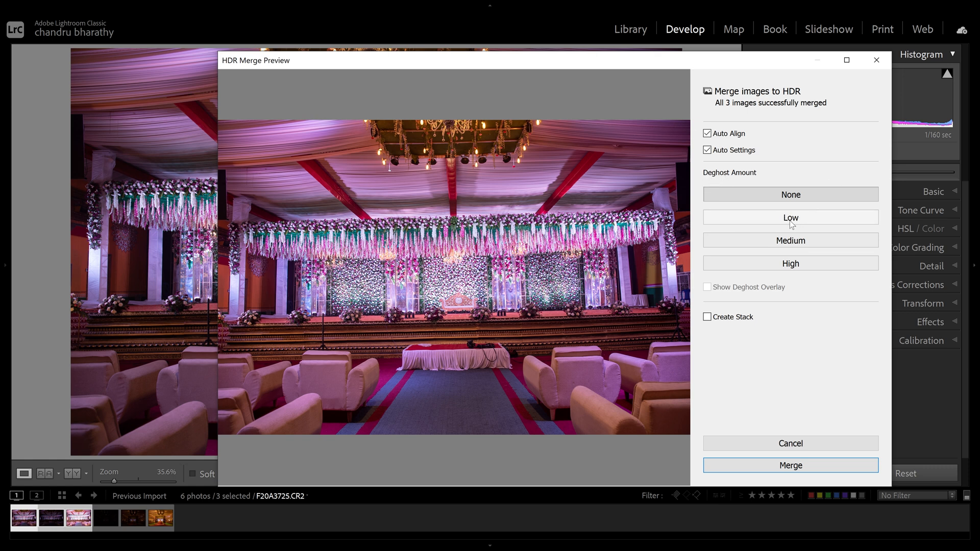
Set the deghost amount to Medium and compare the HDR merge preview with the deghost overlay on and off
left_click(790, 242)
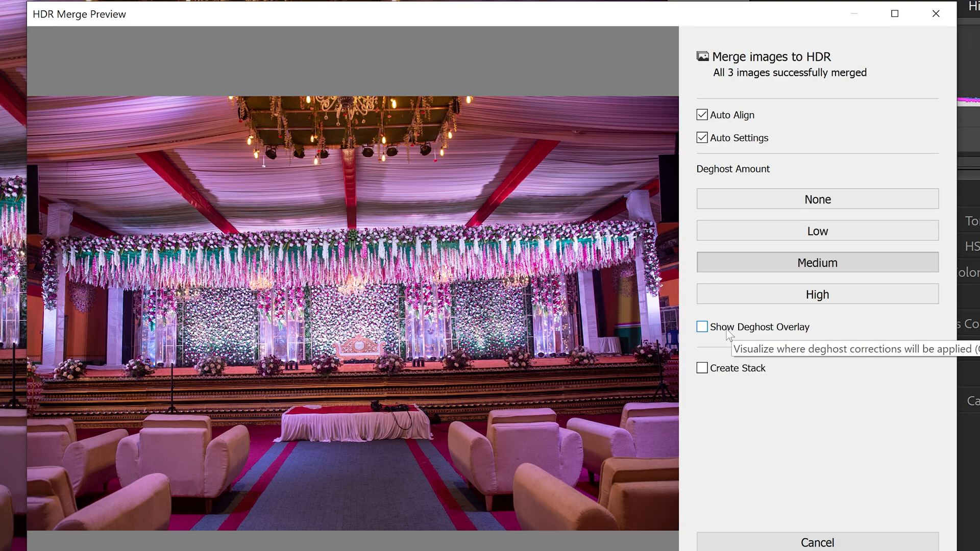
left_click(730, 331)
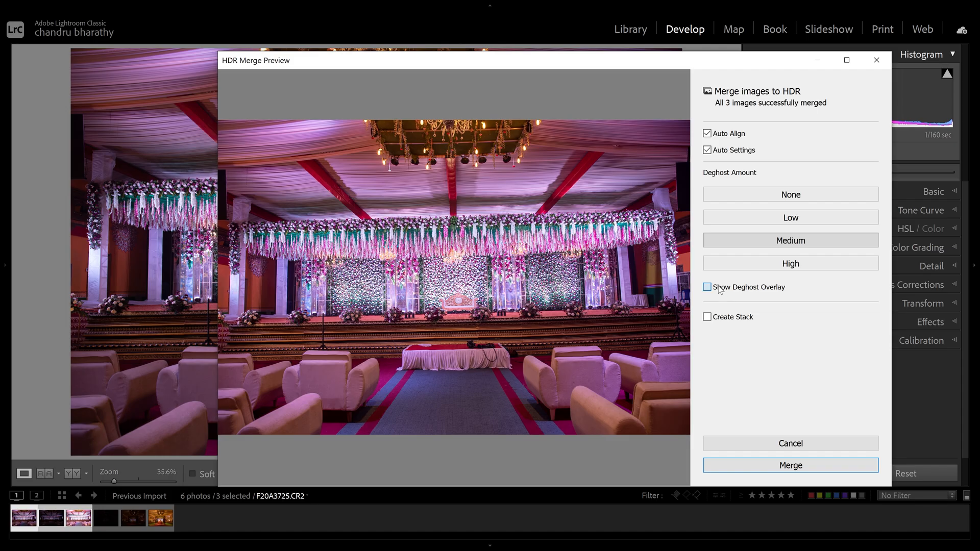
left_click(708, 288)
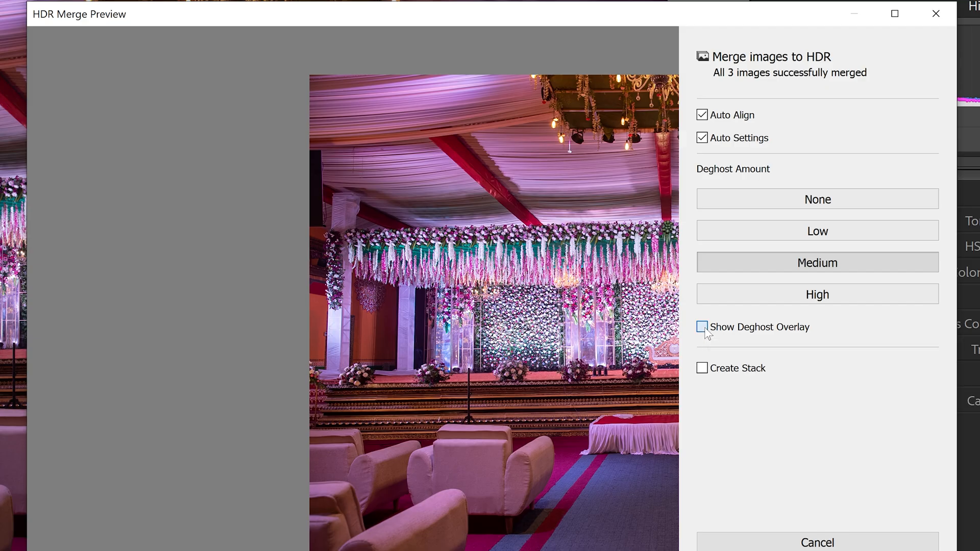
left_click(706, 330)
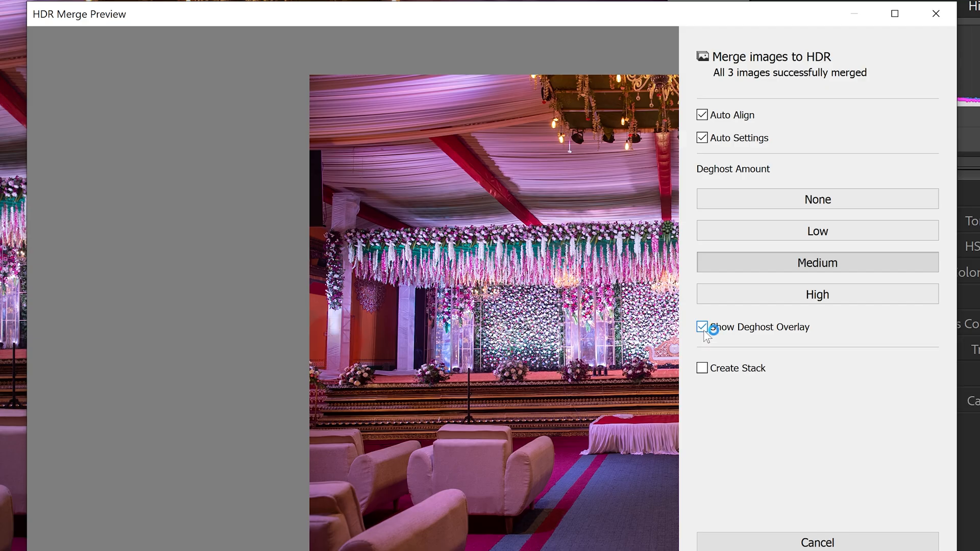
left_click(705, 330)
left_click(707, 331)
left_click(704, 328)
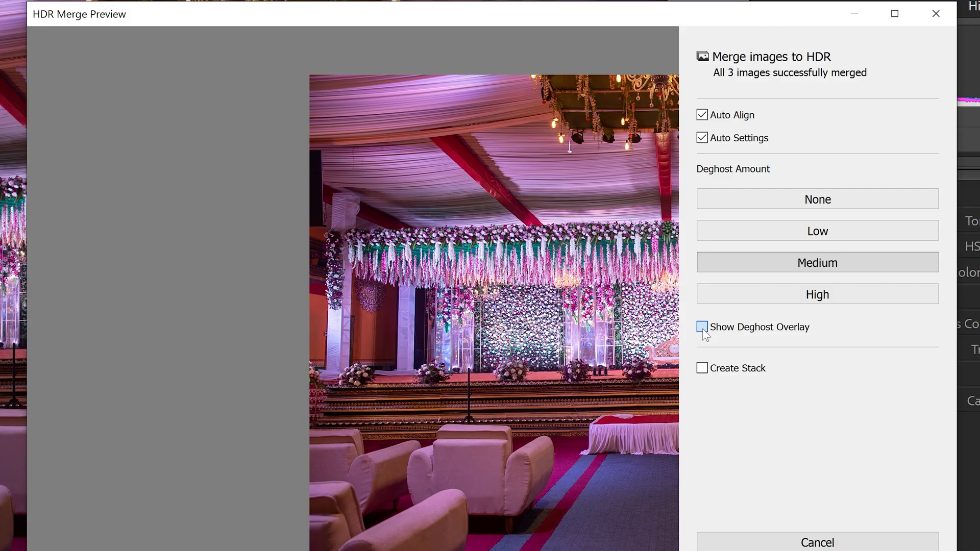
left_click(708, 288)
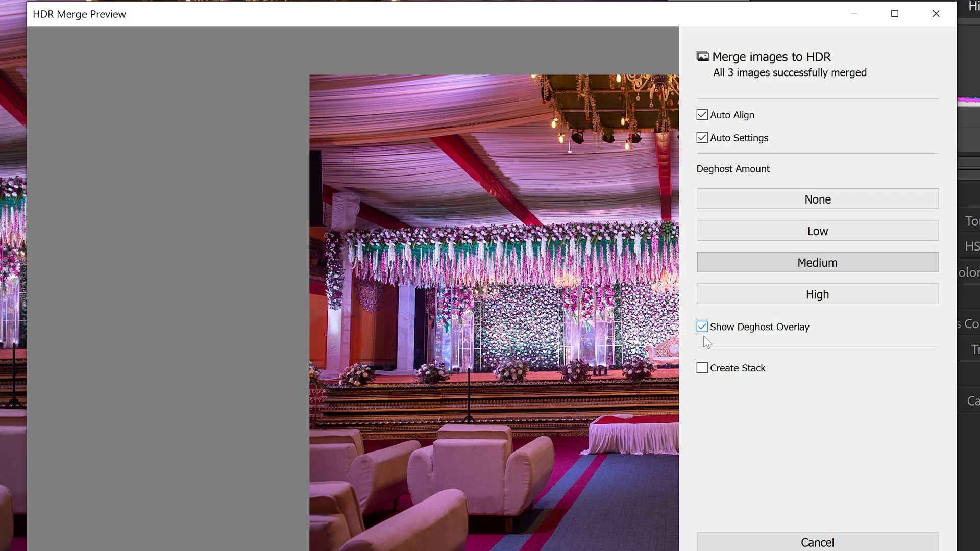
left_click(708, 288)
left_click(703, 329)
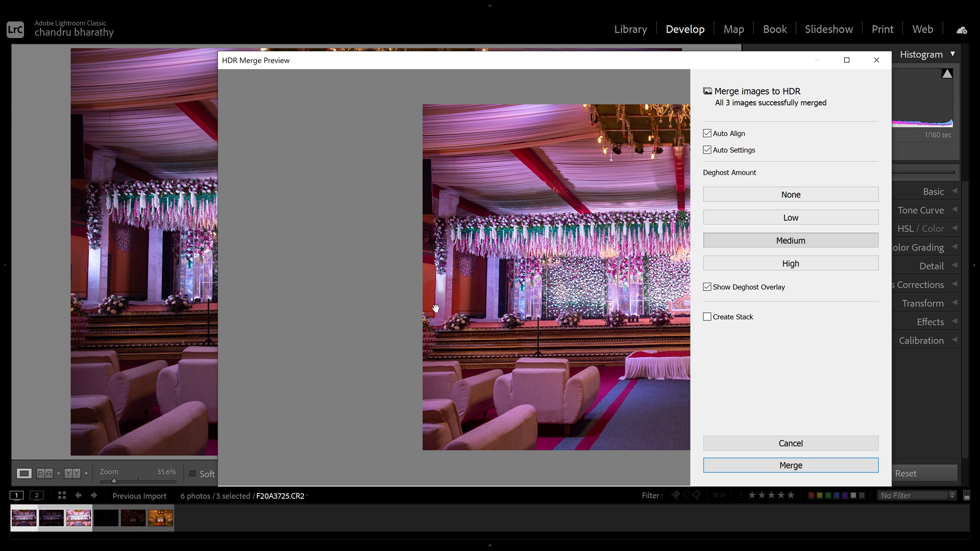
left_click(707, 289)
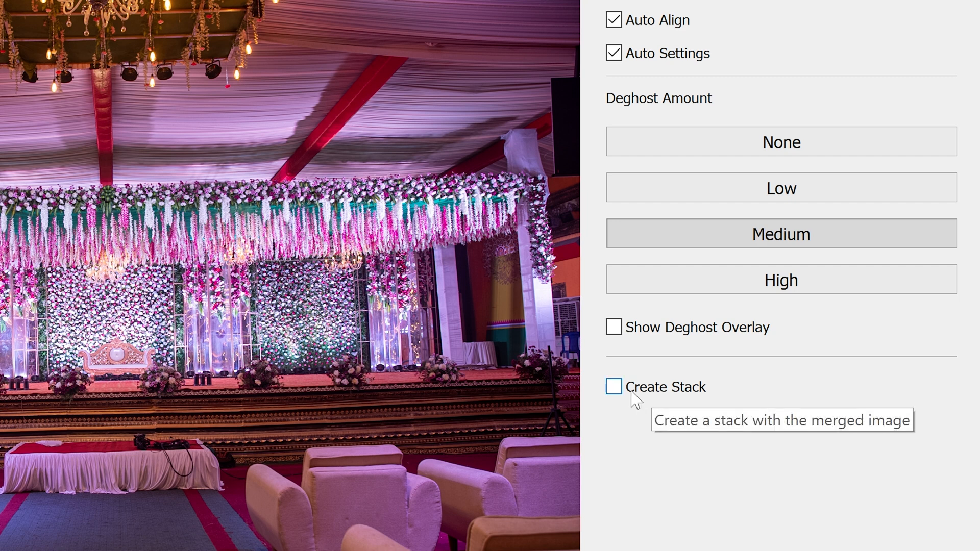
Merge the three stage photos to HDR with Create Stack enabled and the deghost amount set to None
left_click(614, 392)
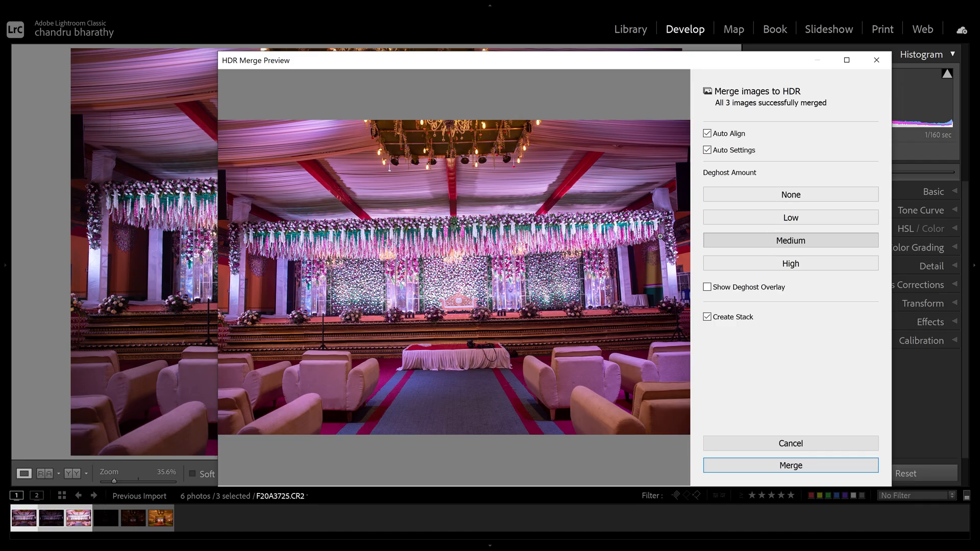
left_click(735, 196)
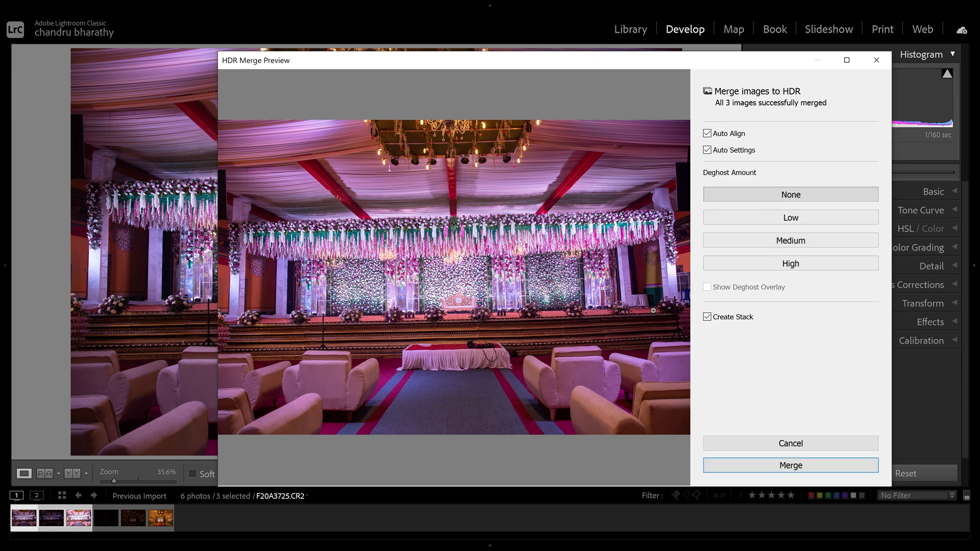
left_click(771, 465)
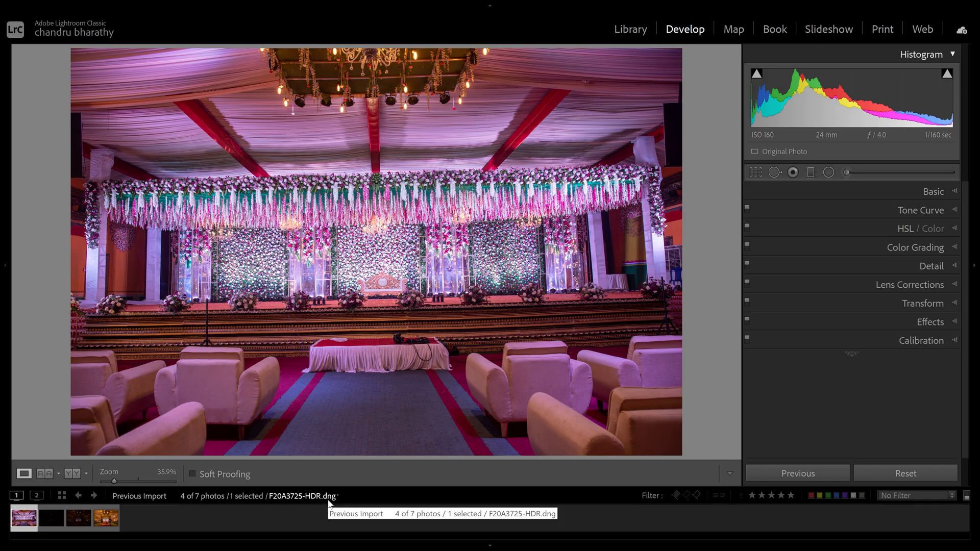
Display the camera-settings info overlay and set F20A3725-HDR's Highlights to −80, Shadows to +100, Whites to +10 and Blacks to −29
key("i")
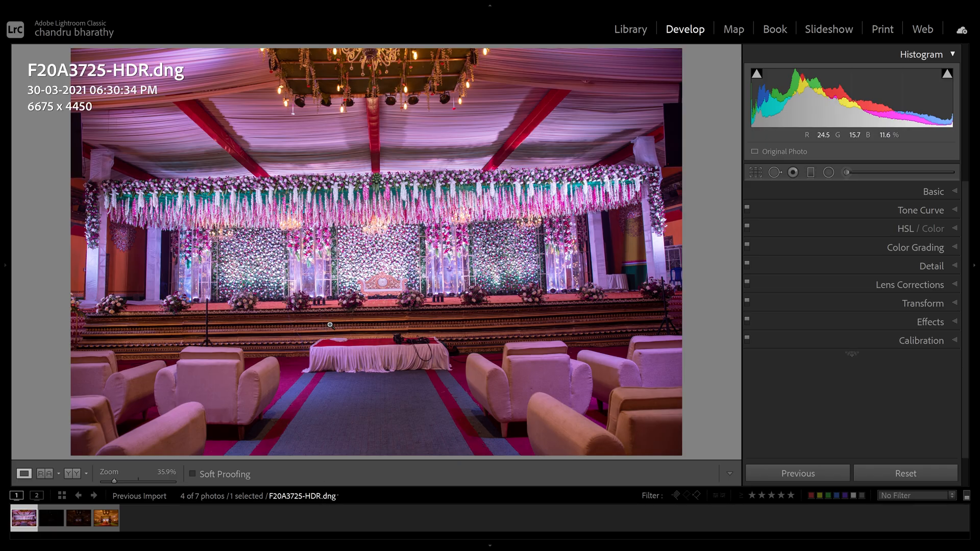
key("i")
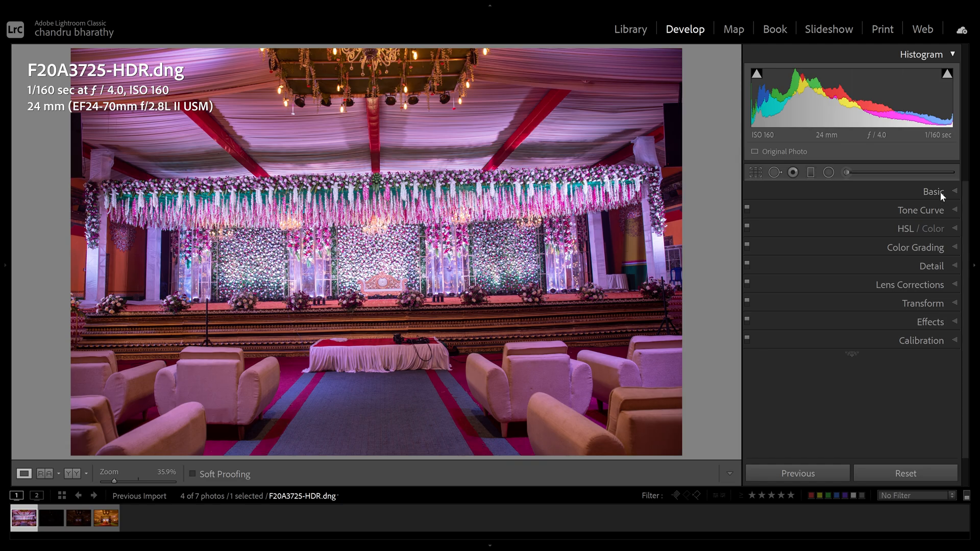
left_click(940, 192)
mouse_move(824, 351)
left_mouse_down()
mouse_move(805, 354)
mouse_move(824, 351)
mouse_move(813, 354)
left_mouse_up()
left_click_drag(899, 363, 867, 376)
left_click_drag(848, 389, 845, 393)
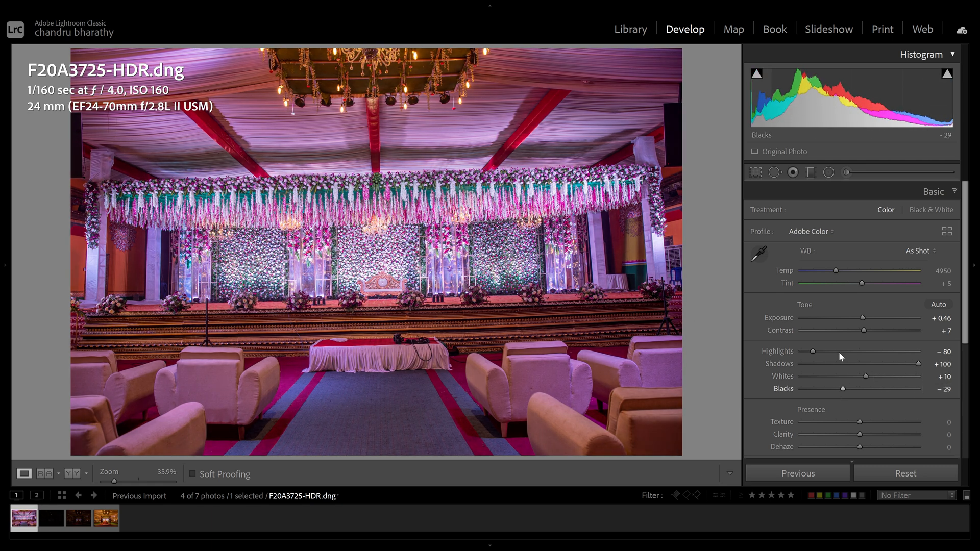
left_click(872, 196)
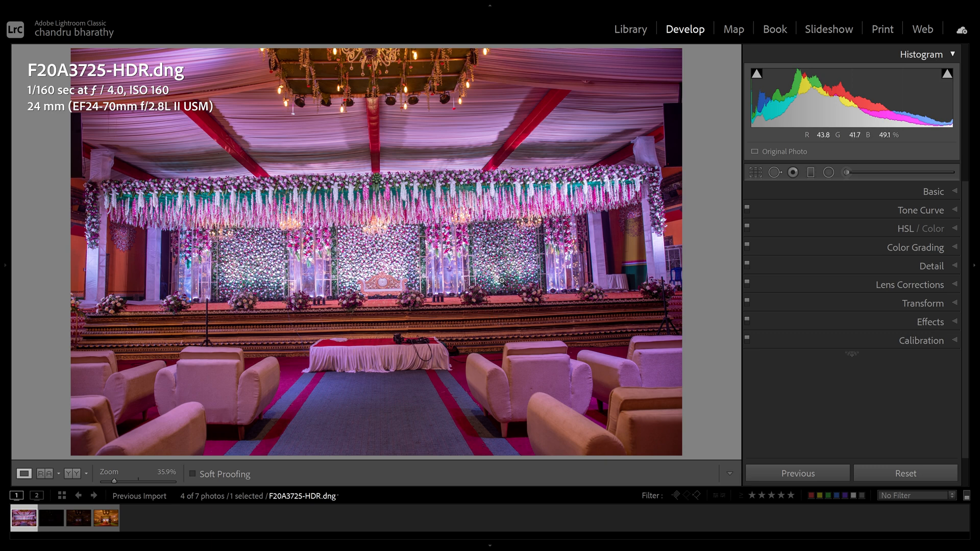
Switch between the Library grid and the Develop module, ending in the Library
key("g")
left_click(677, 30)
left_click(624, 33)
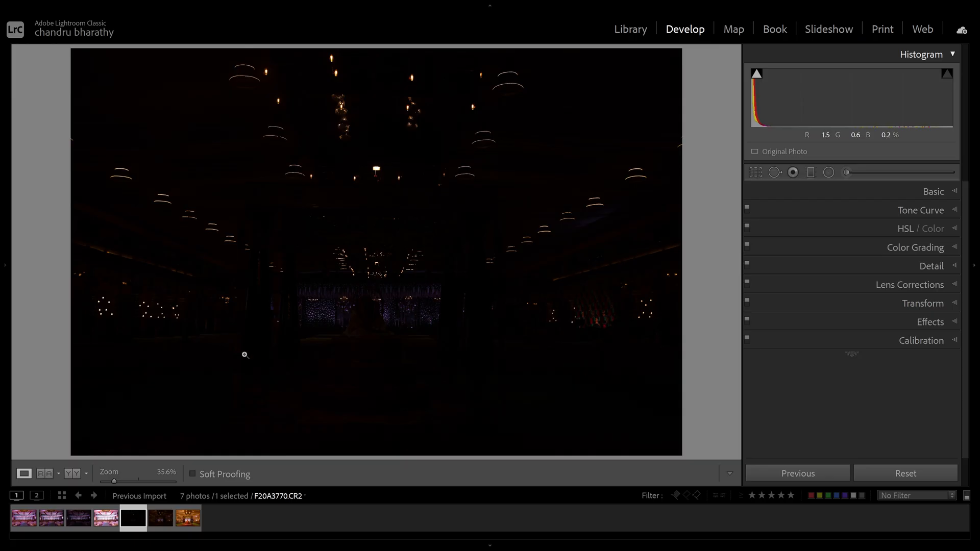
Examine the ceiling, lights and canopy of the bright hall photo F20A3771 at 100%
left_click(189, 521)
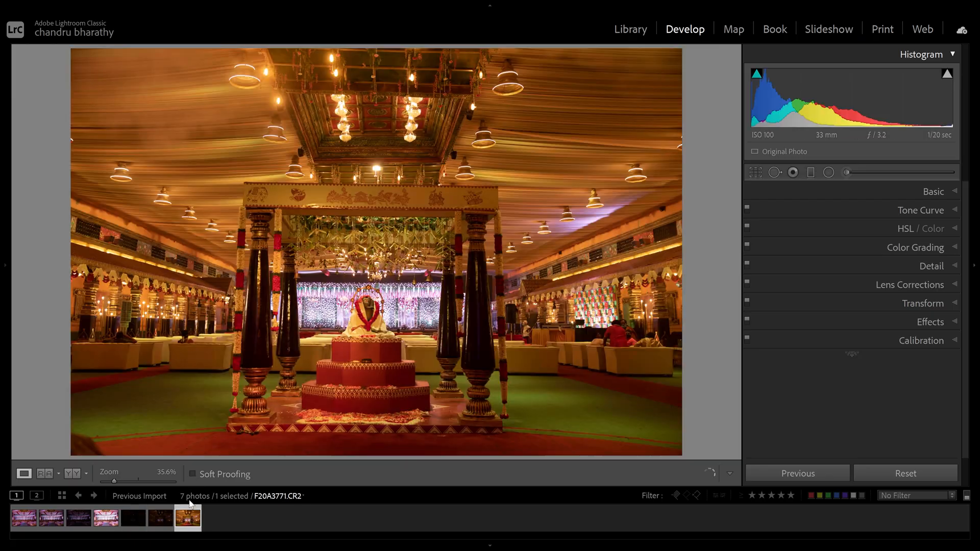
left_click(299, 155)
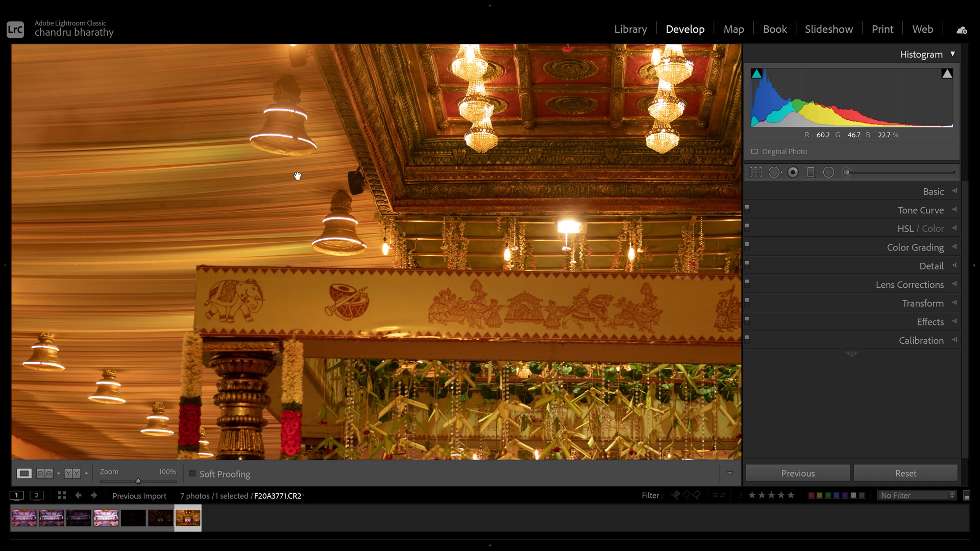
left_click(293, 182)
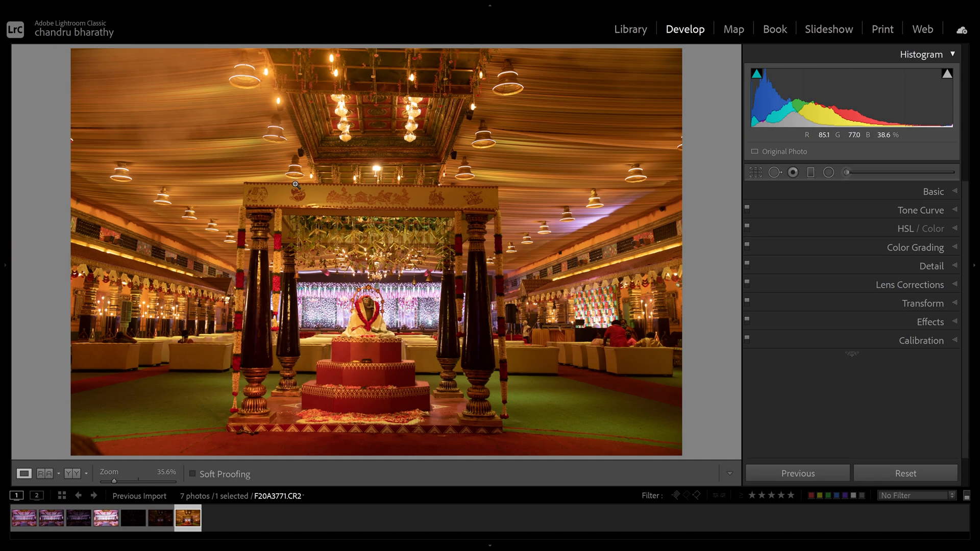
Examine the lights and backdrop of the darkest hall photo F20A3770 at 100%, and compare the exposures F20A3769 and F20A3771
left_click(133, 519)
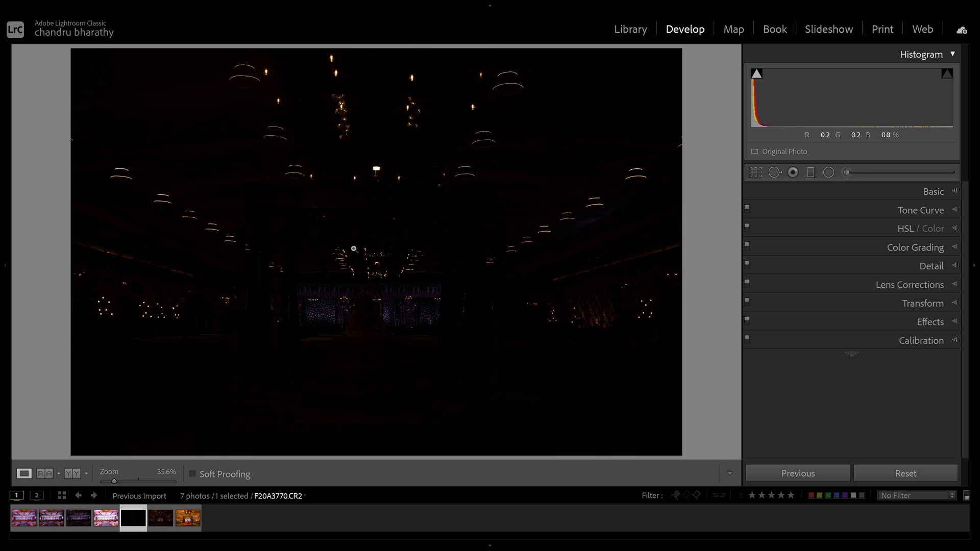
left_click(316, 333)
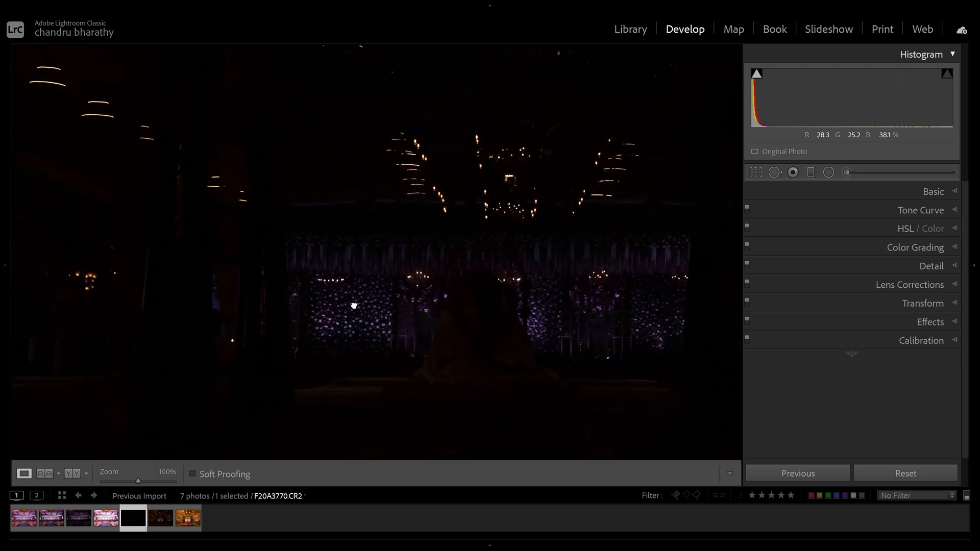
left_click_drag(360, 192, 359, 338)
left_click_drag(409, 208, 270, 377)
left_click(367, 242)
key("Right")
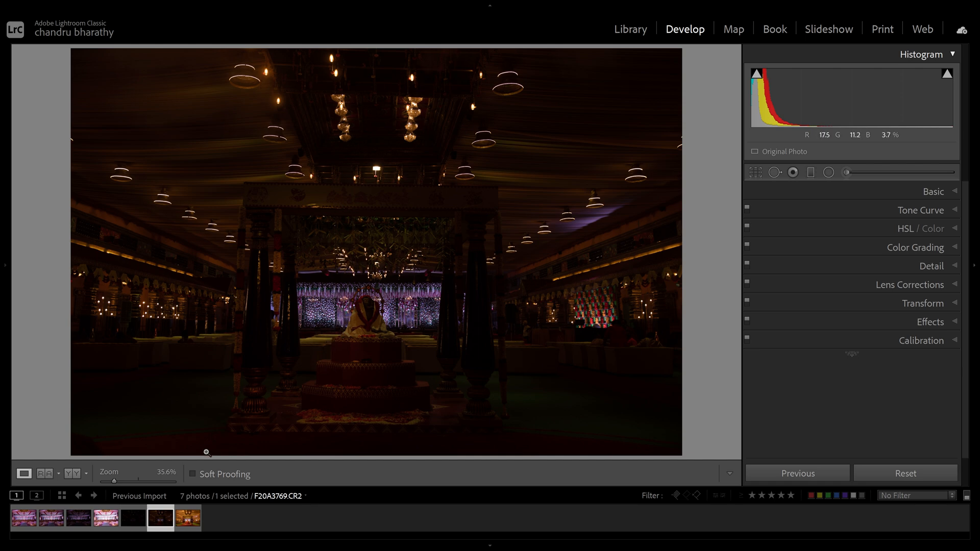
left_click(188, 519)
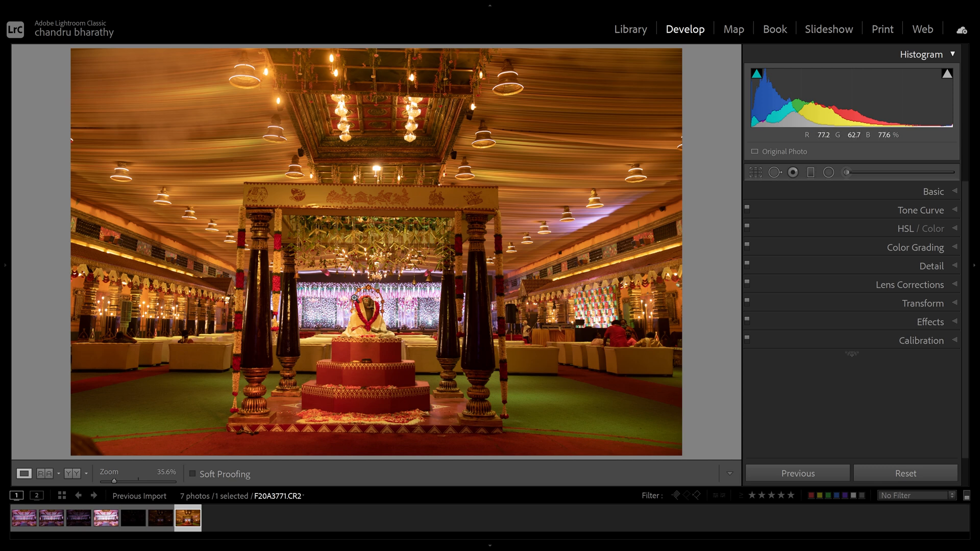
Merge the three bracketed hall photos F20A3769 to F20A3771 to HDR with Auto Align, Auto Settings, no deghosting and Create Stack
left_click(137, 525)
right_click(181, 218)
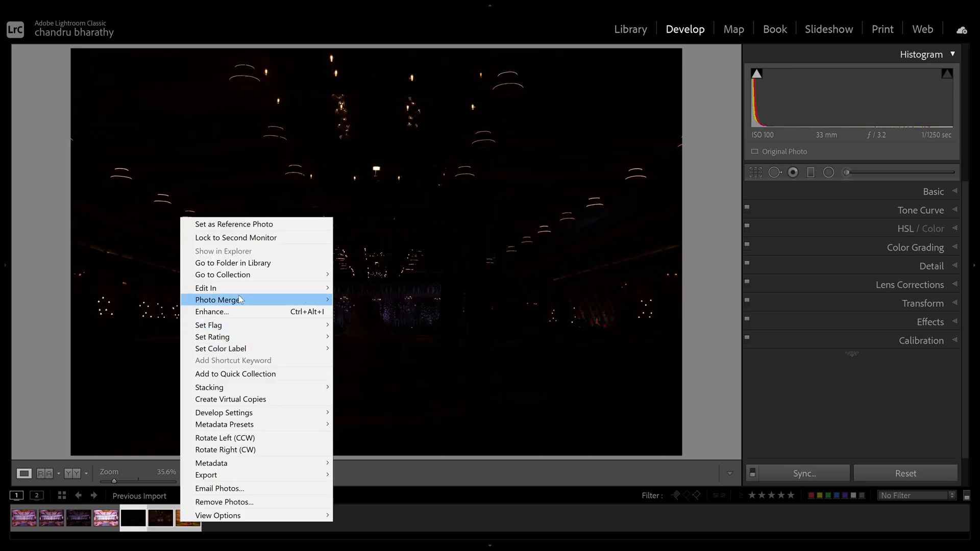
mouse_move(241, 300)
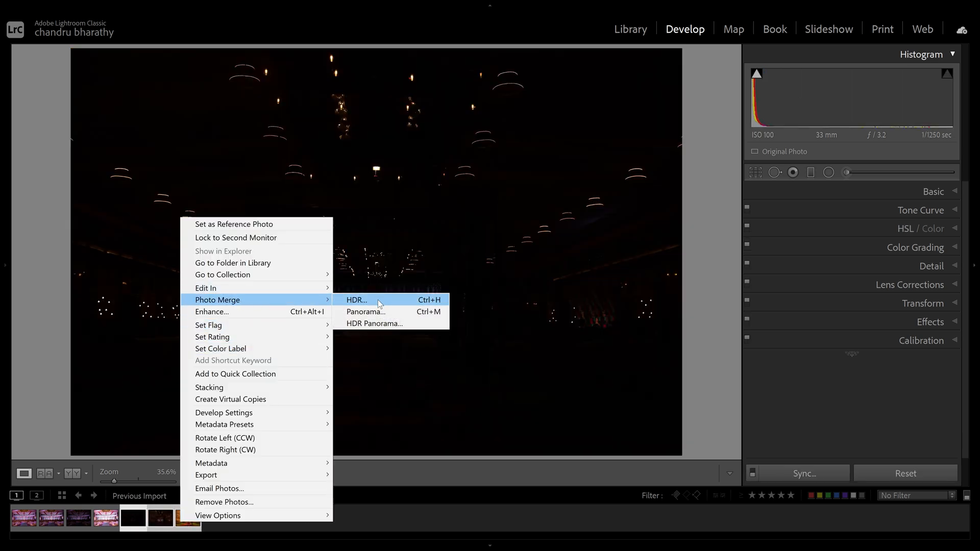
left_click(378, 300)
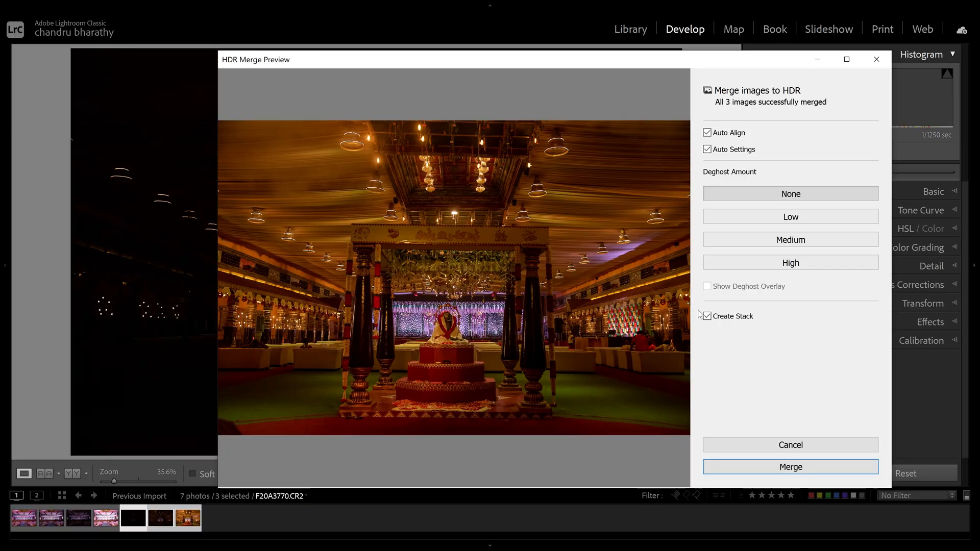
left_click(779, 465)
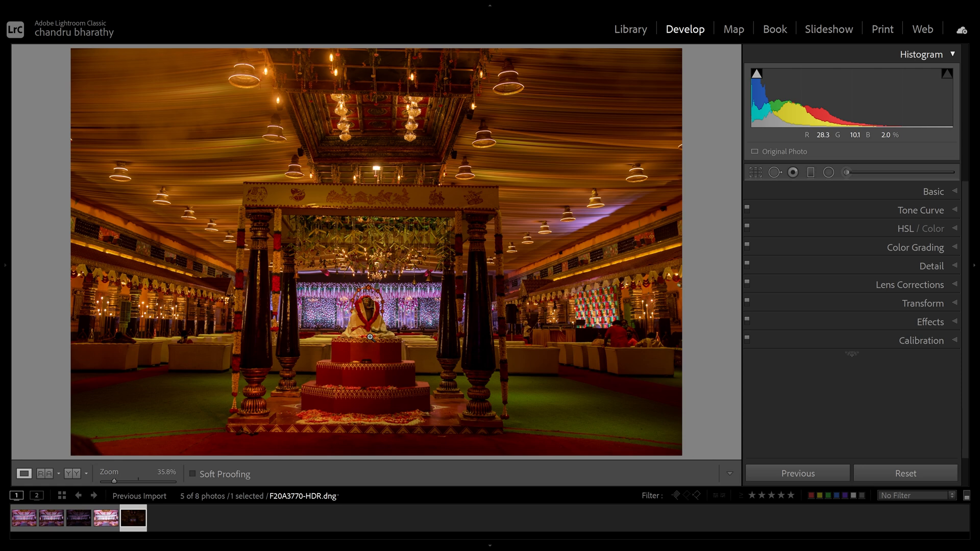
Display the camera-settings info overlay, set F20A3770-HDR's Exposure to +2.70 and Highlights to −77, and check the photo at 100%
key("i")
key("i")
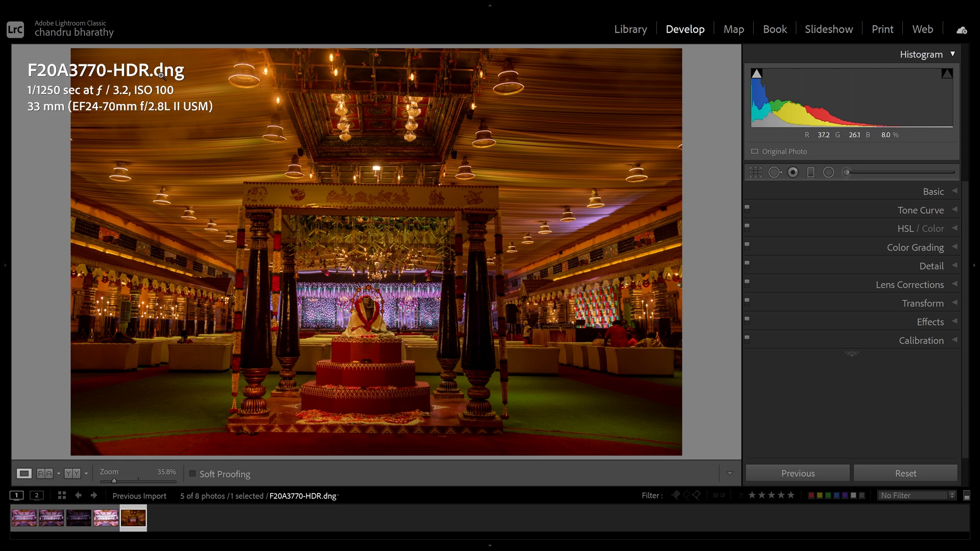
key("ctrl+1")
left_click_drag(874, 317, 875, 317)
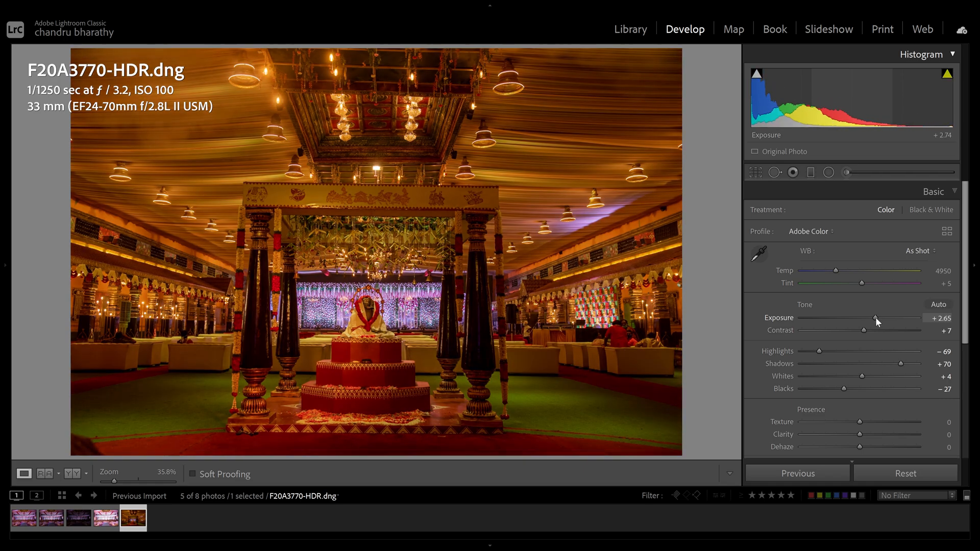
left_click_drag(823, 350, 817, 350)
key("z")
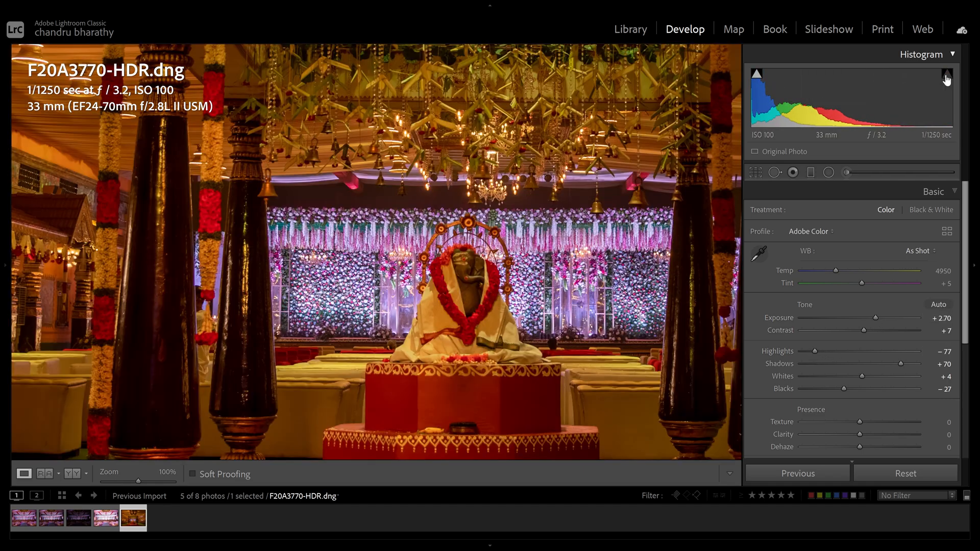
key("z")
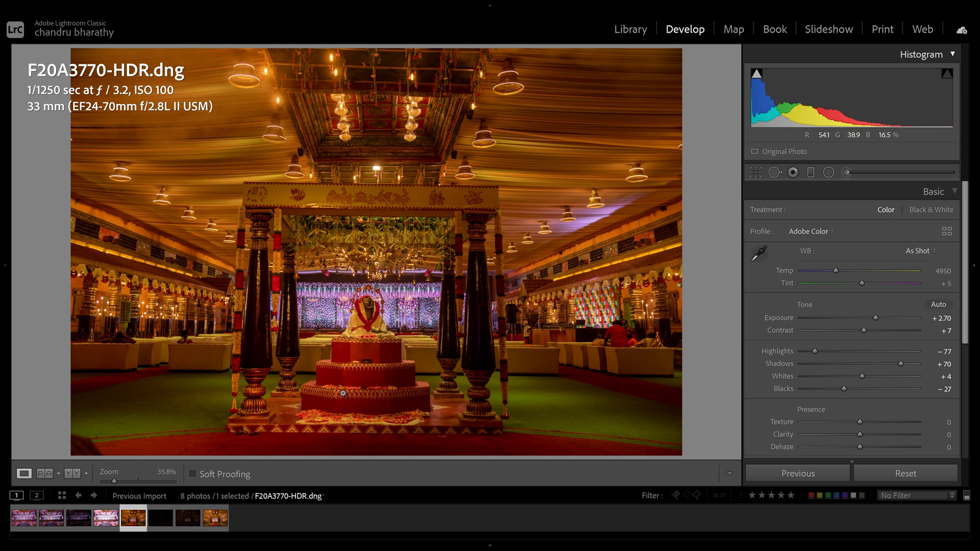
Compare the merged F20A3770-HDR photo with its source exposures F20A3770, F20A3769 and F20A3771
left_click(158, 516)
left_click(190, 517)
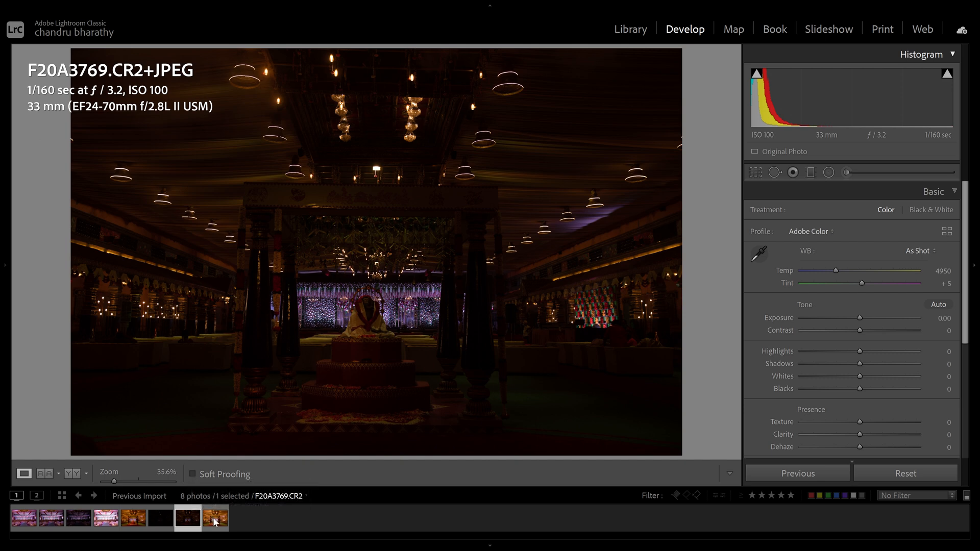
left_click(168, 519)
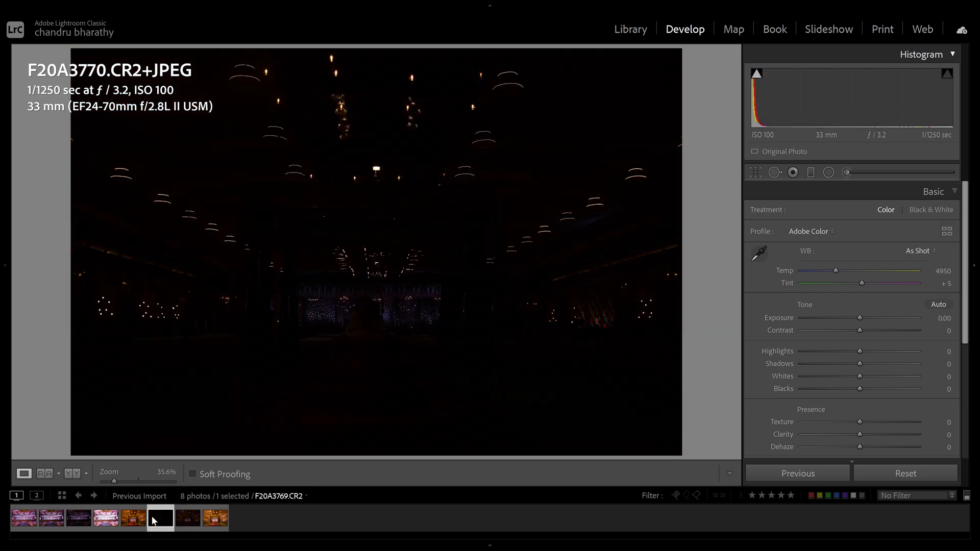
left_click(135, 524)
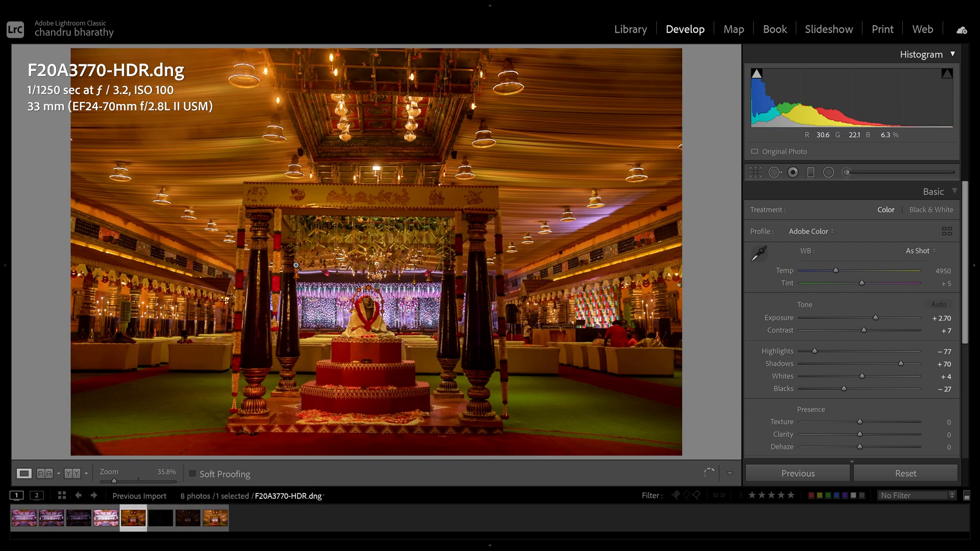
left_click(215, 519)
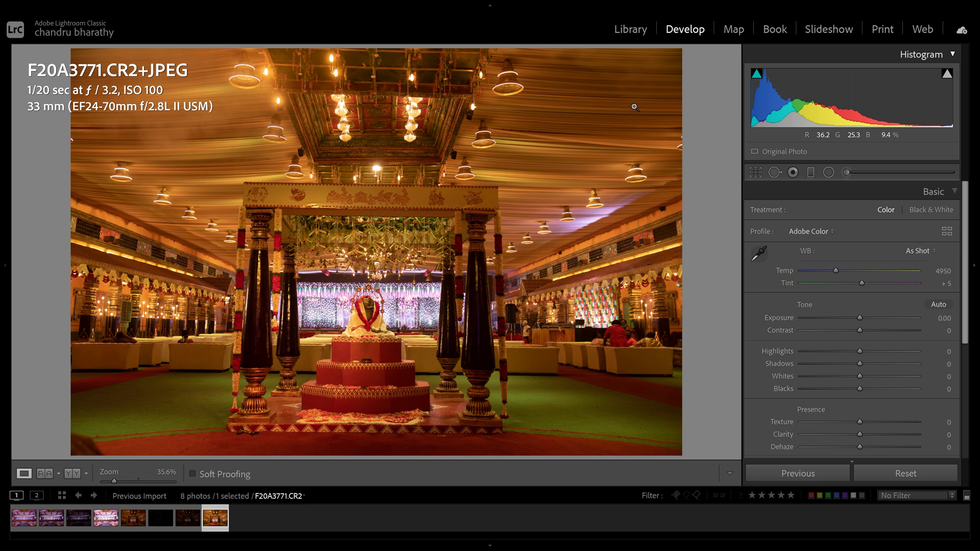
Select the three bracketed hall photos F20A3769 to F20A3771 in the Library grid and open the HDR merge for them
left_click(631, 32)
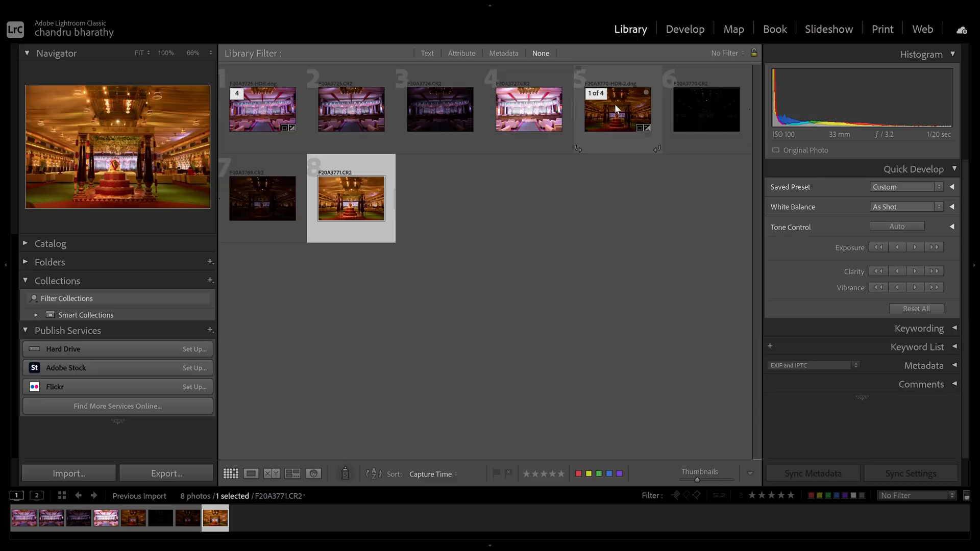
left_click(602, 199)
left_click(688, 112)
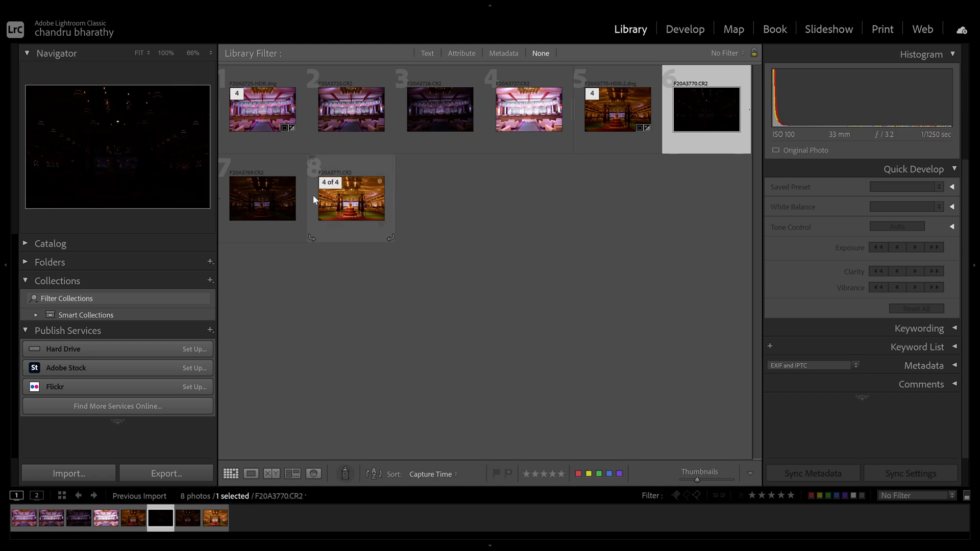
left_click(365, 199, "shift")
right_click(366, 199)
mouse_move(460, 329)
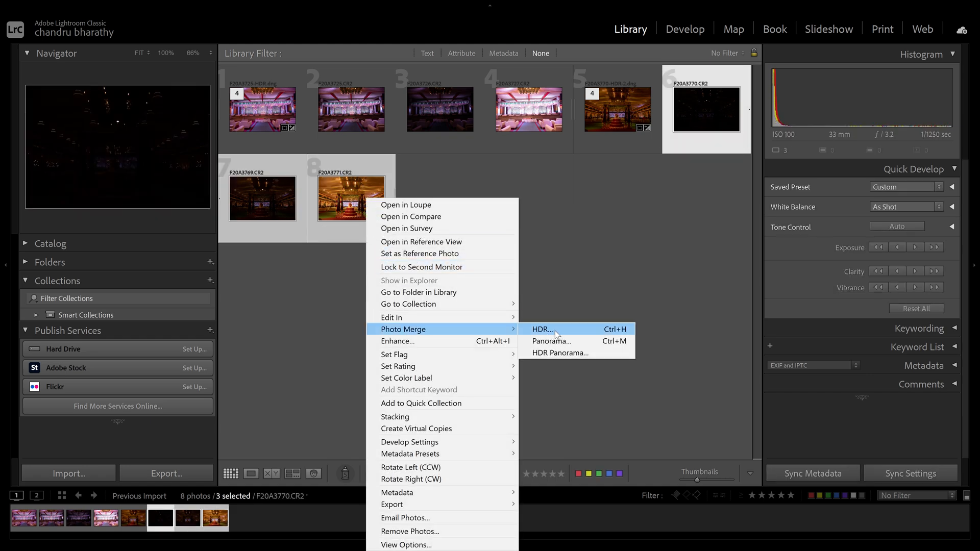
left_click(557, 329)
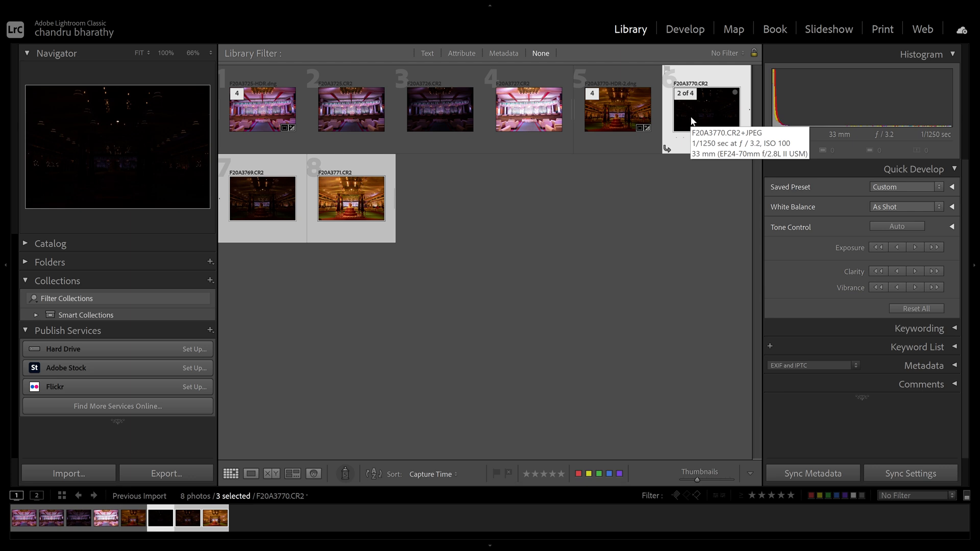
Start the HDR Photo Merge again on the three selected hall exposures
right_click(693, 121)
mouse_move(709, 243)
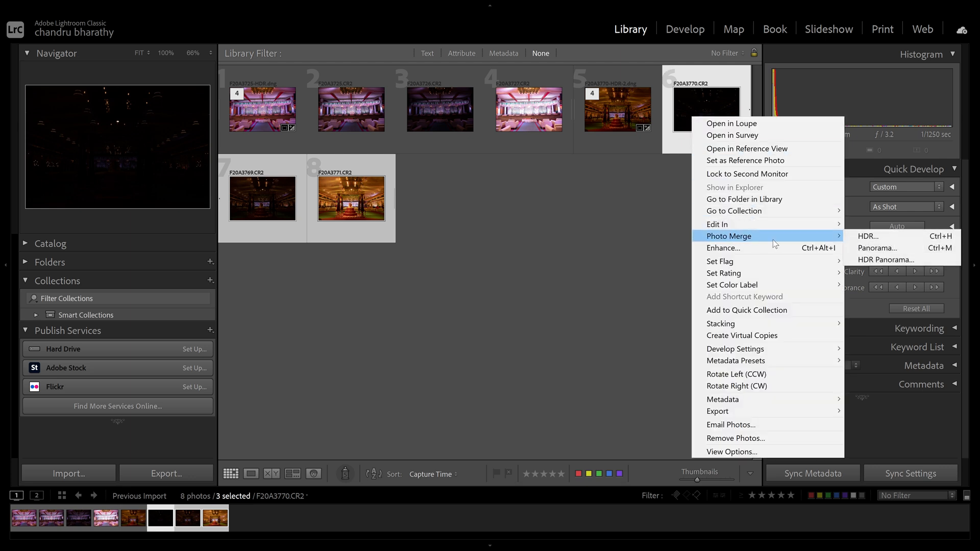
left_click(861, 238)
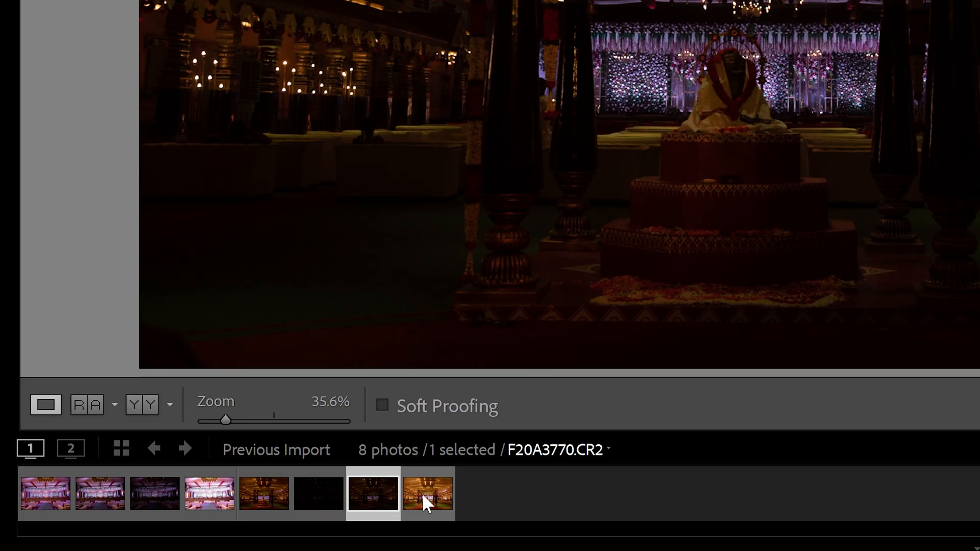
Compare the source exposures F20A3770, F20A3769 and F20A3771 in Develop, and display the merged F20A3770-HDR-4 photo
left_click(421, 493)
left_click(313, 493)
left_click(363, 494)
left_click(409, 494)
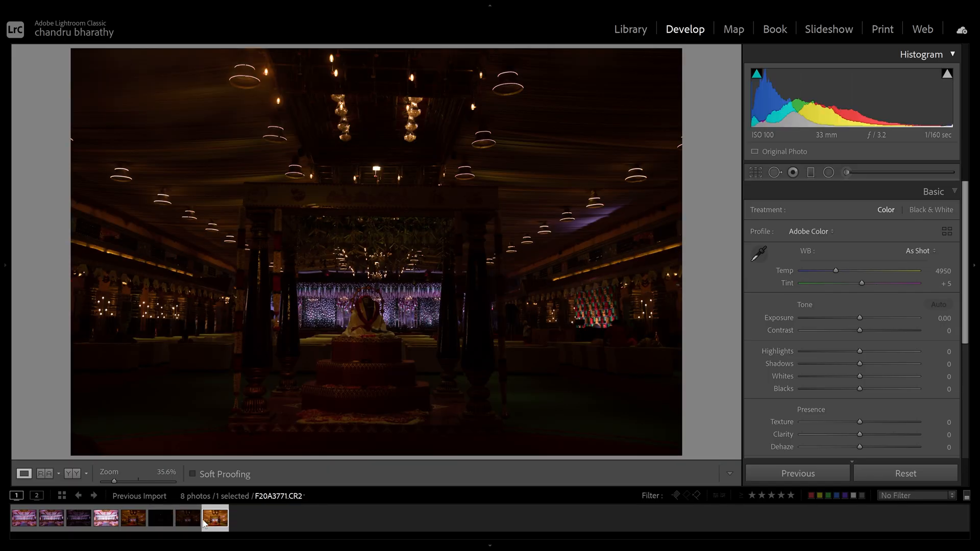
left_click(133, 518)
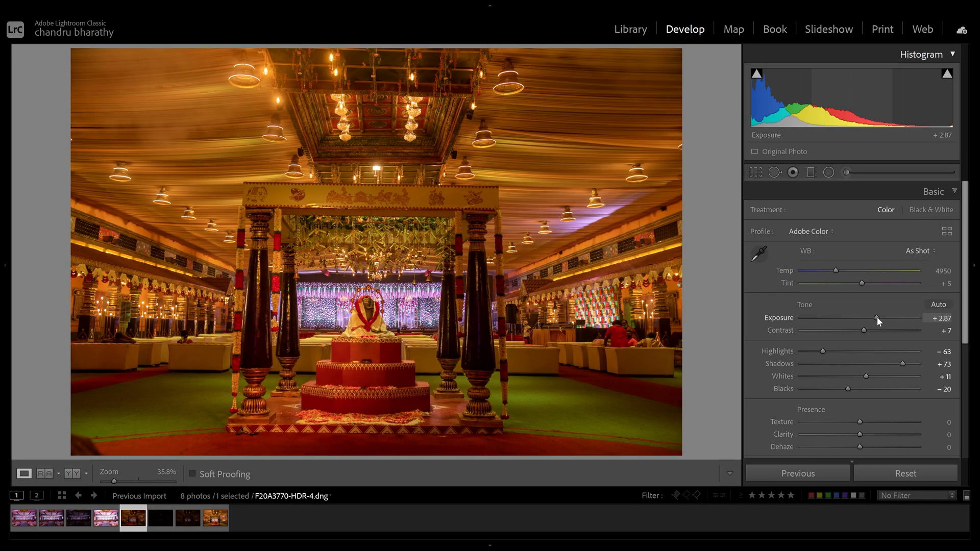